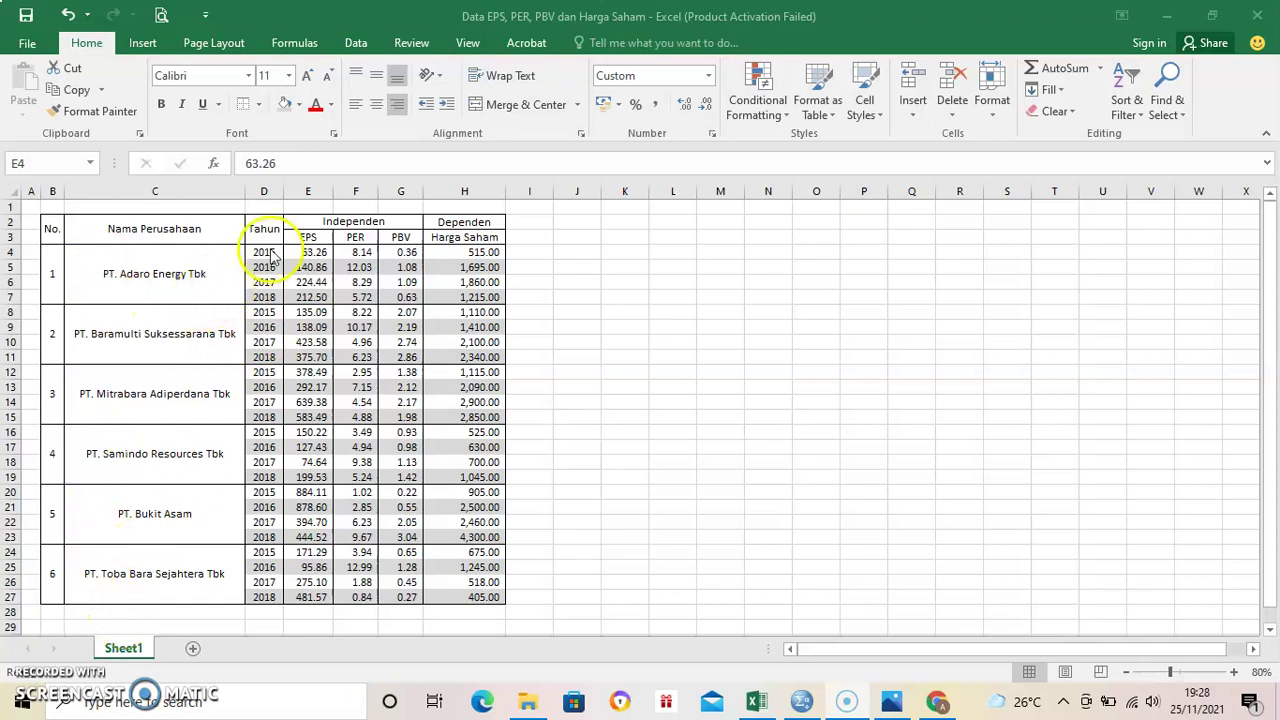
Step: Review the first company's years and the independent and dependent variable headings in the stock data table
left_click_drag(264, 252, 266, 297)
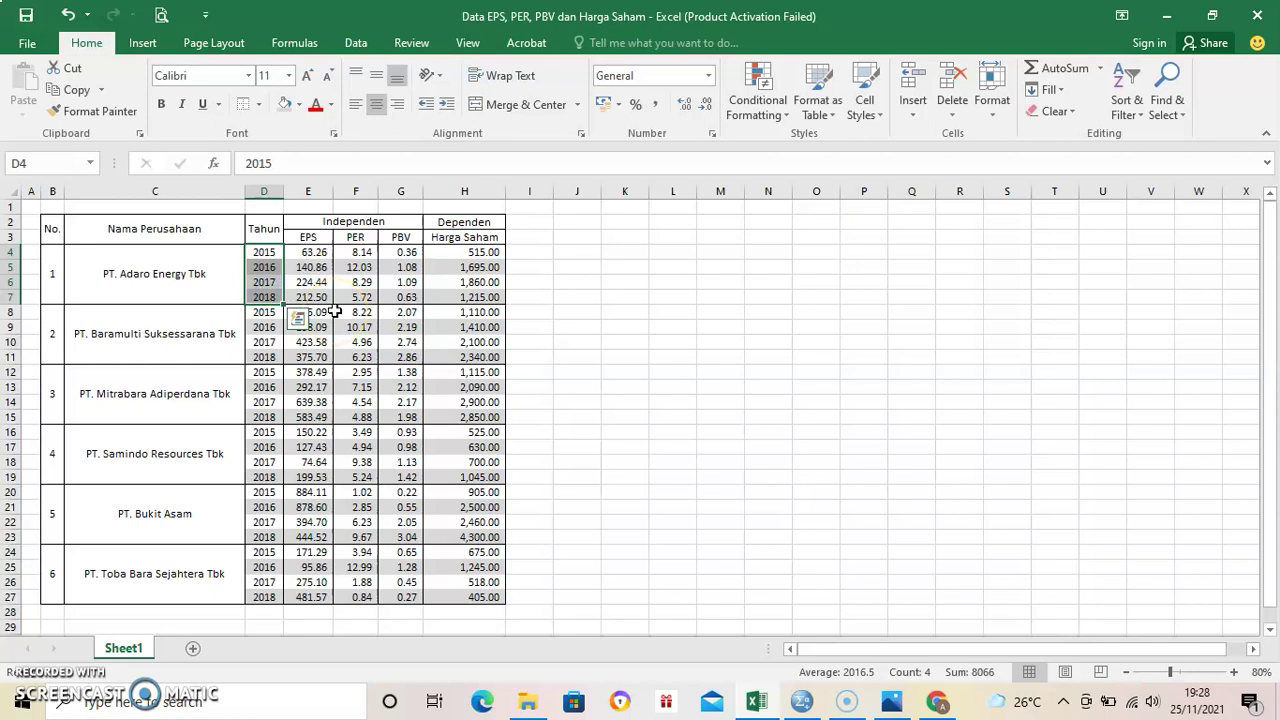
left_click(360, 220)
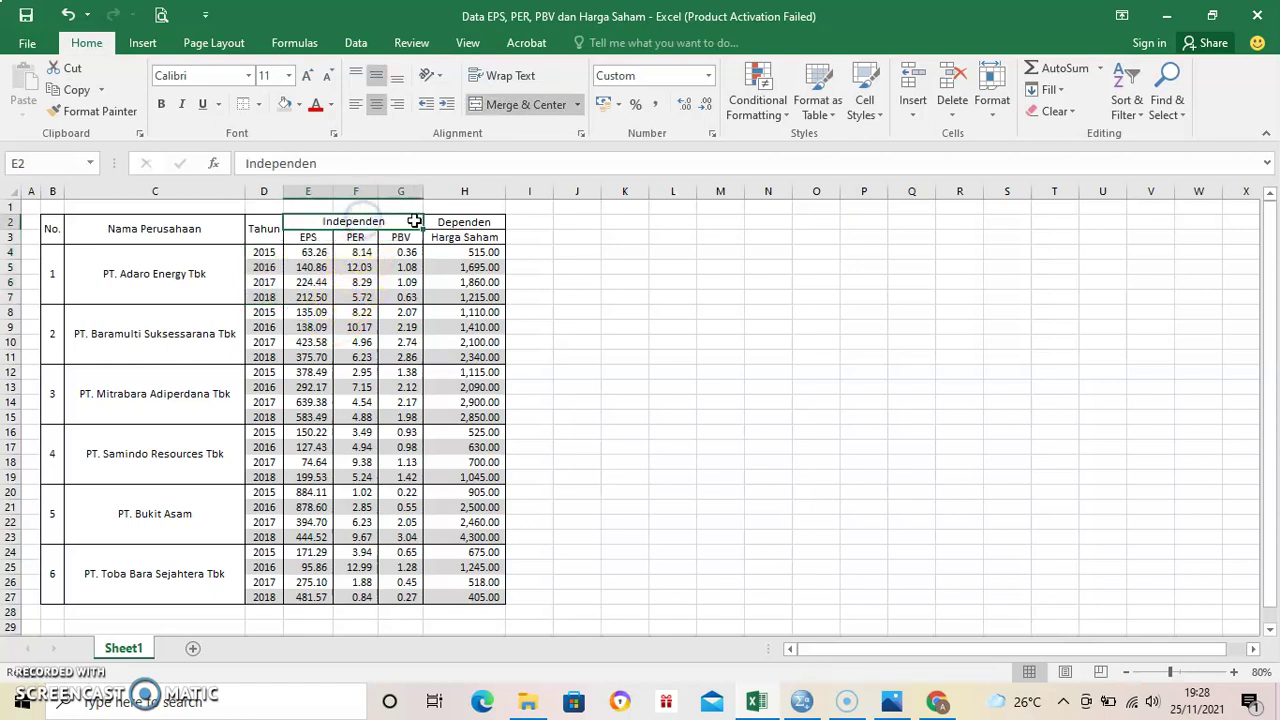
left_click(318, 237)
left_click(371, 237)
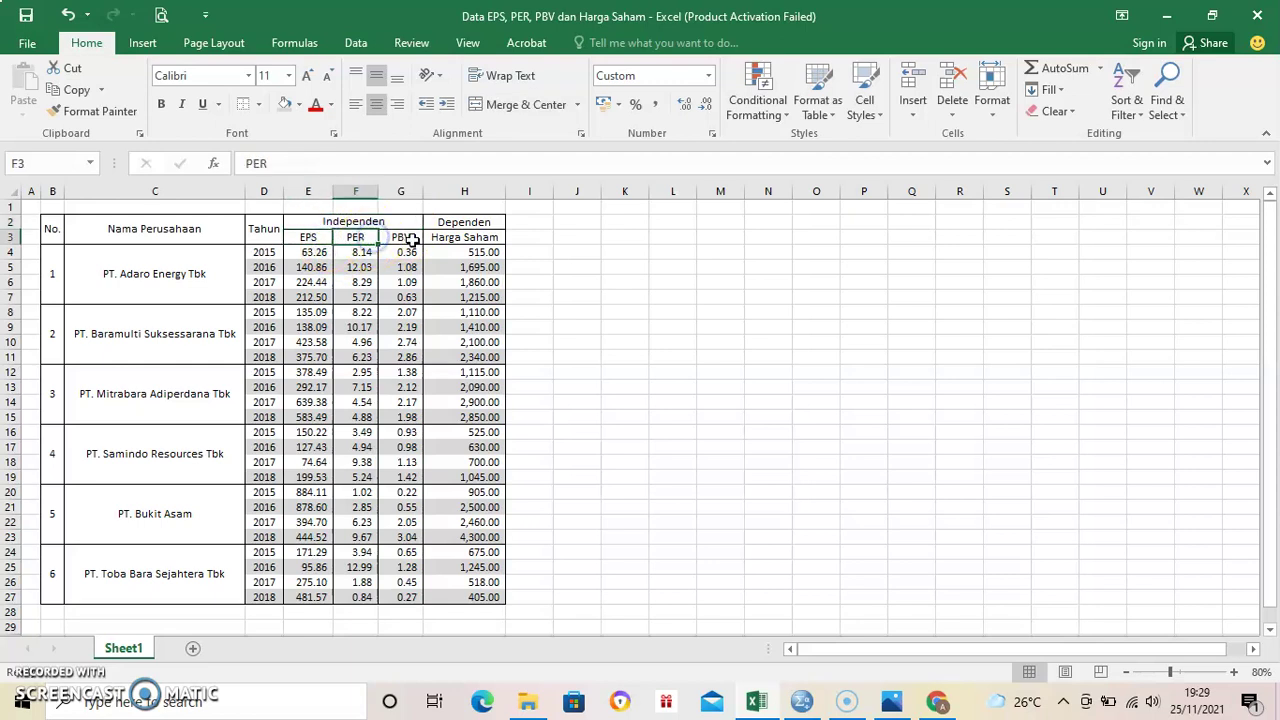
left_click(409, 240)
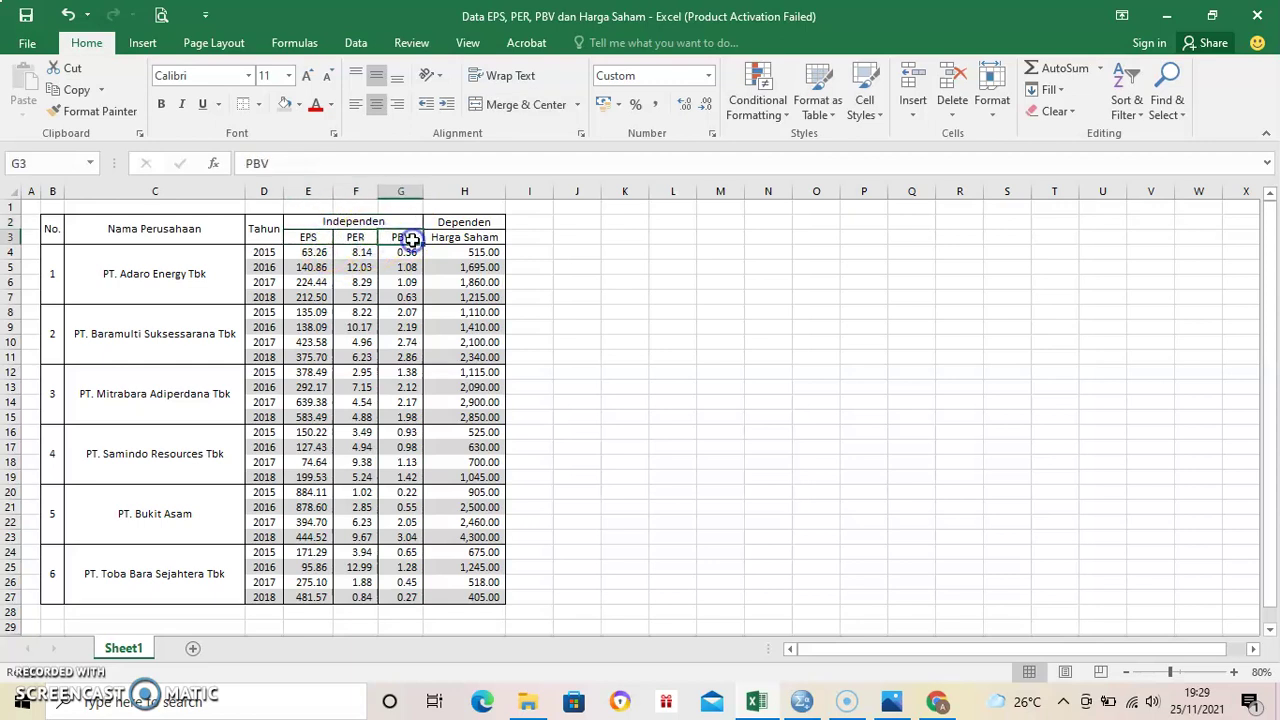
left_click(502, 222)
left_click(510, 237)
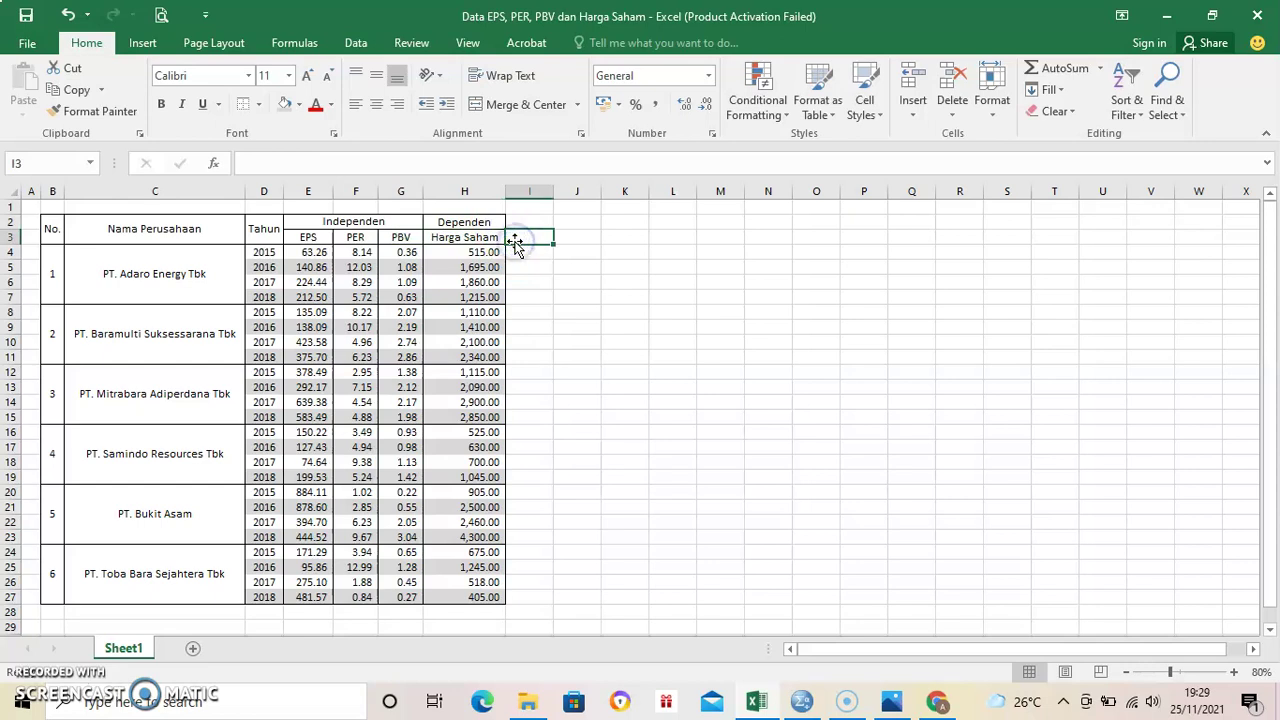
Step: Copy the EPS, PER, PBV and Harga Saham values in E4:H27, without the headers
left_click_drag(305, 252, 466, 597)
right_click(423, 391)
key("Escape")
left_click(476, 322)
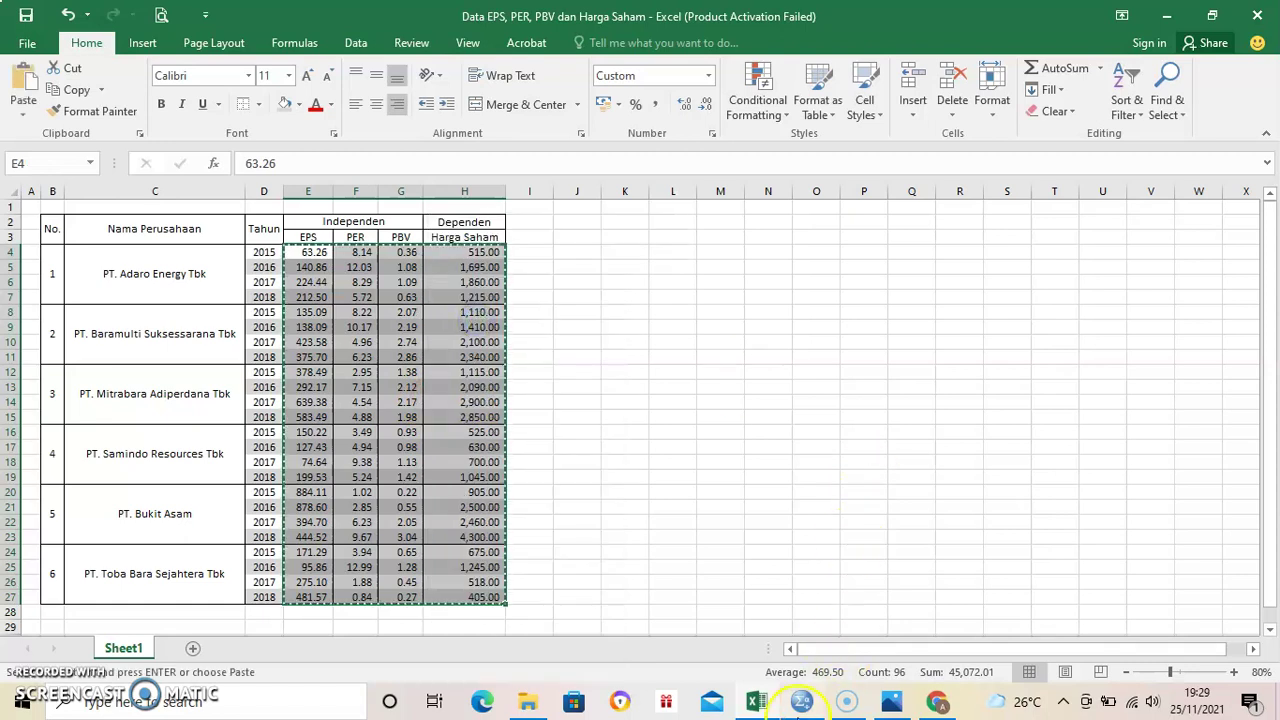
Step: Switch to the empty SPSS Data Editor and paste the copied values starting at the first cell of row 1
mouse_move(802, 701)
left_click(723, 583)
left_click(110, 145)
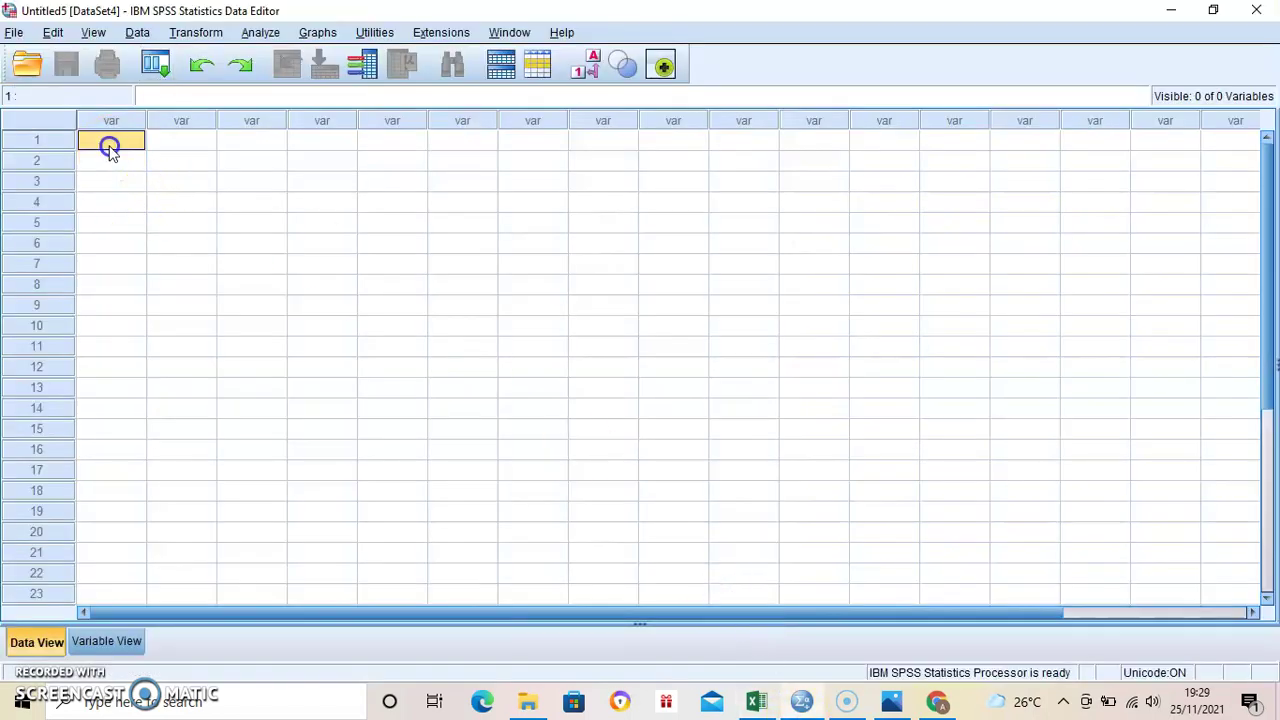
key("ctrl+v")
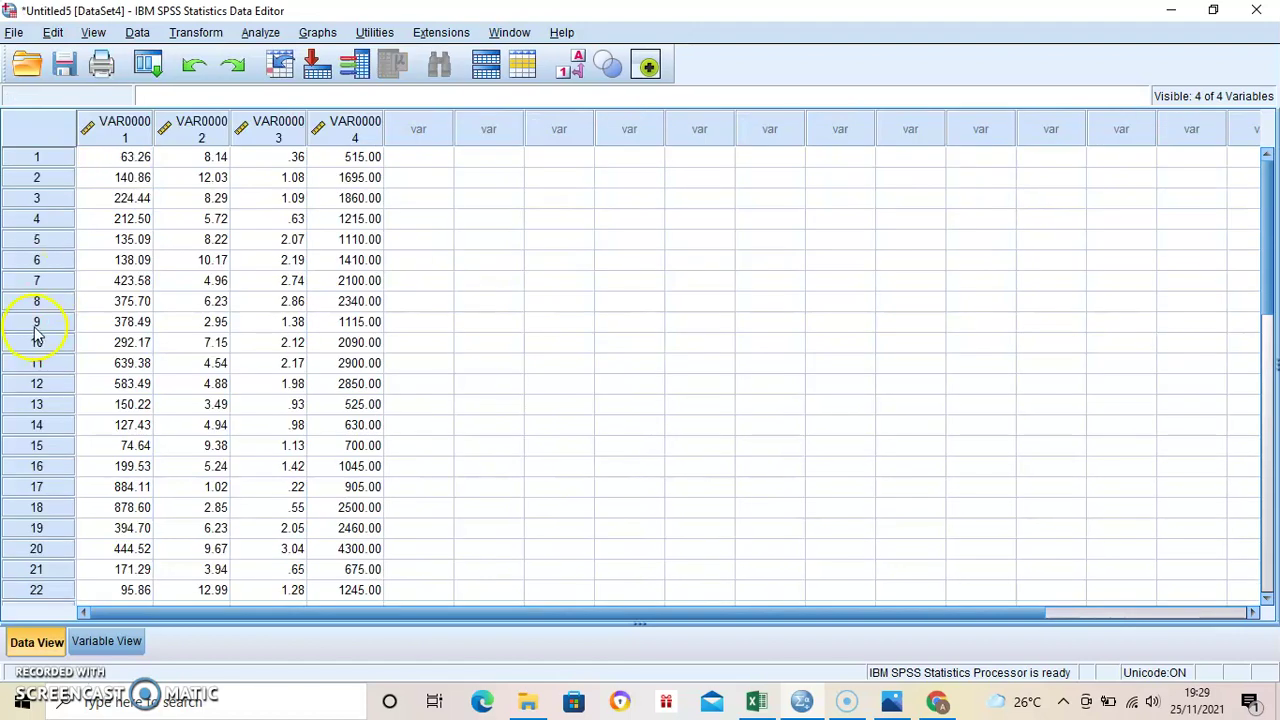
Step: Rename the four pasted variables in order as X1, X2, X3 and Y
left_click(103, 645)
left_click(128, 117)
type("X1")
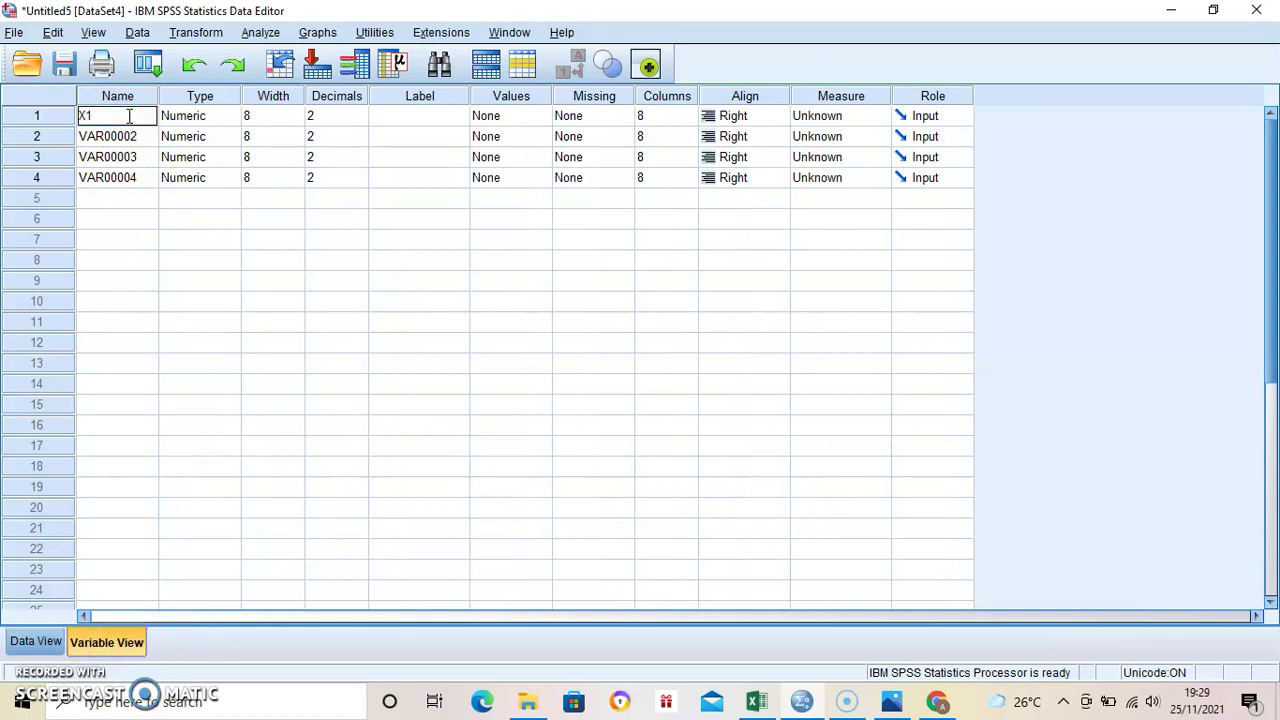
key("Return")
type("X2")
key("Return")
type("X3")
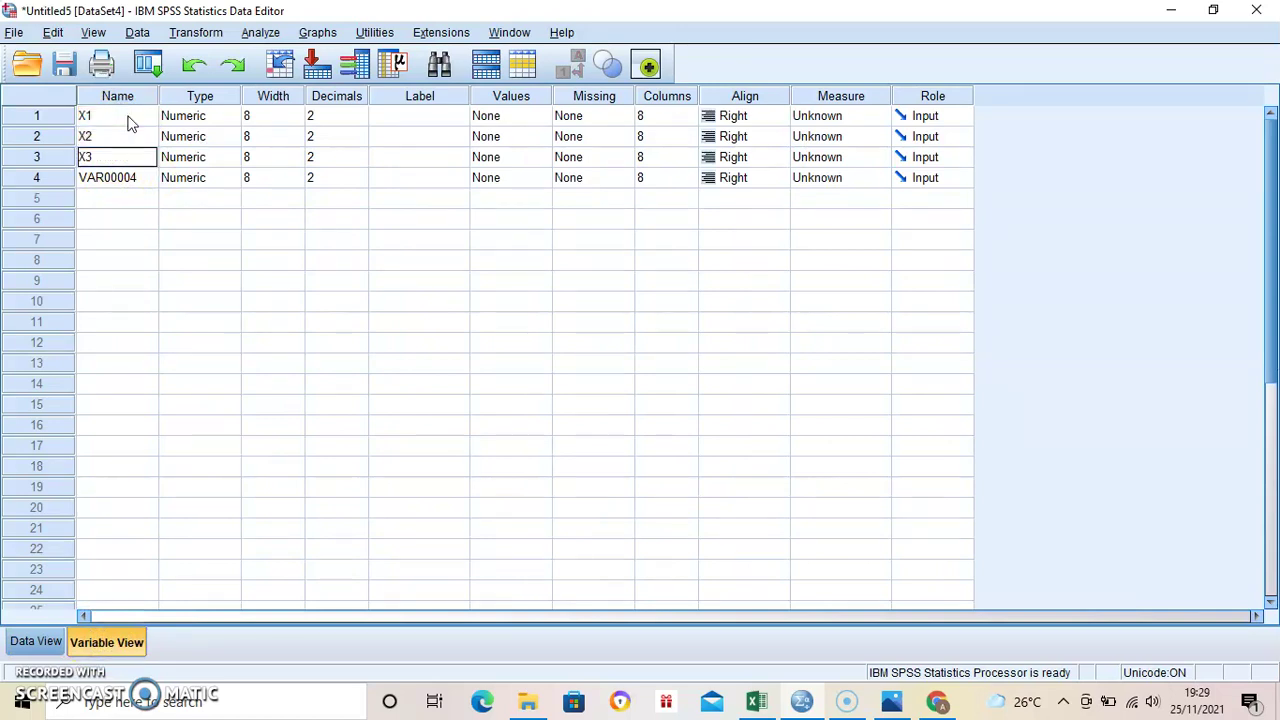
key("Return")
type("Y")
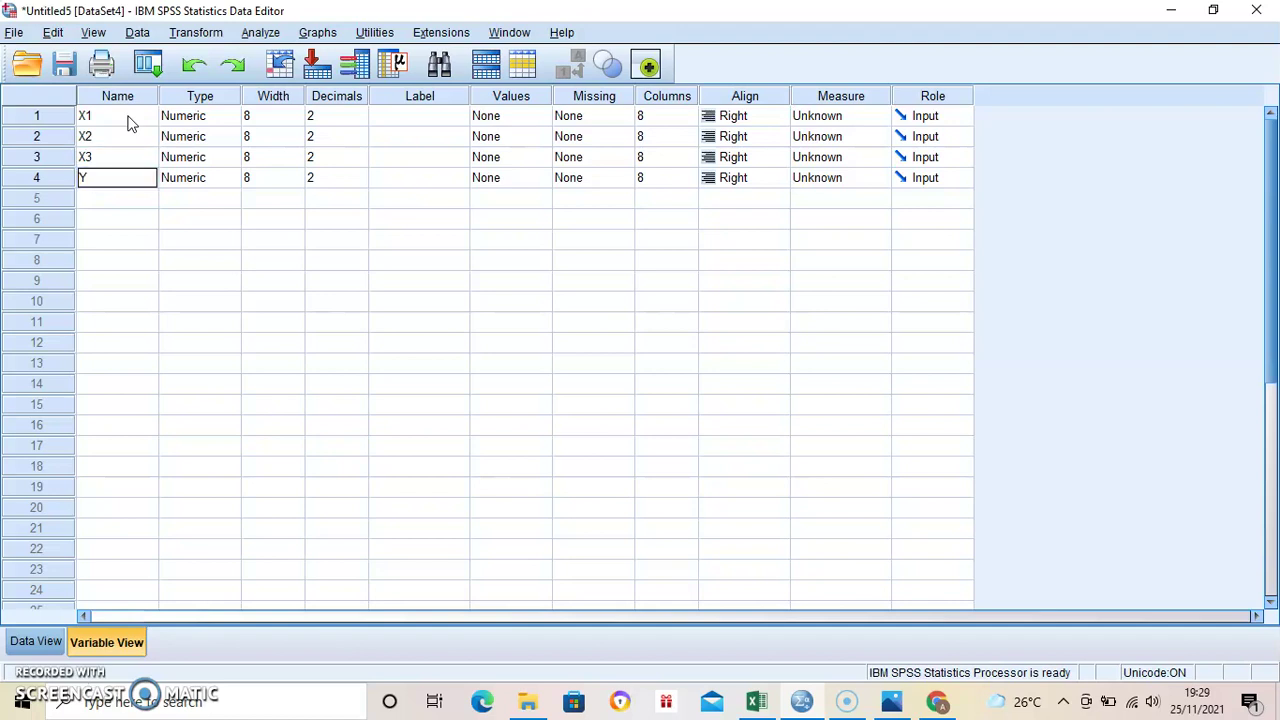
Step: Label X1 as EPS, X2 as PER, X3 as PBV and Y as HARGA SAHAM, checking the column order in the Excel table
left_click(392, 115)
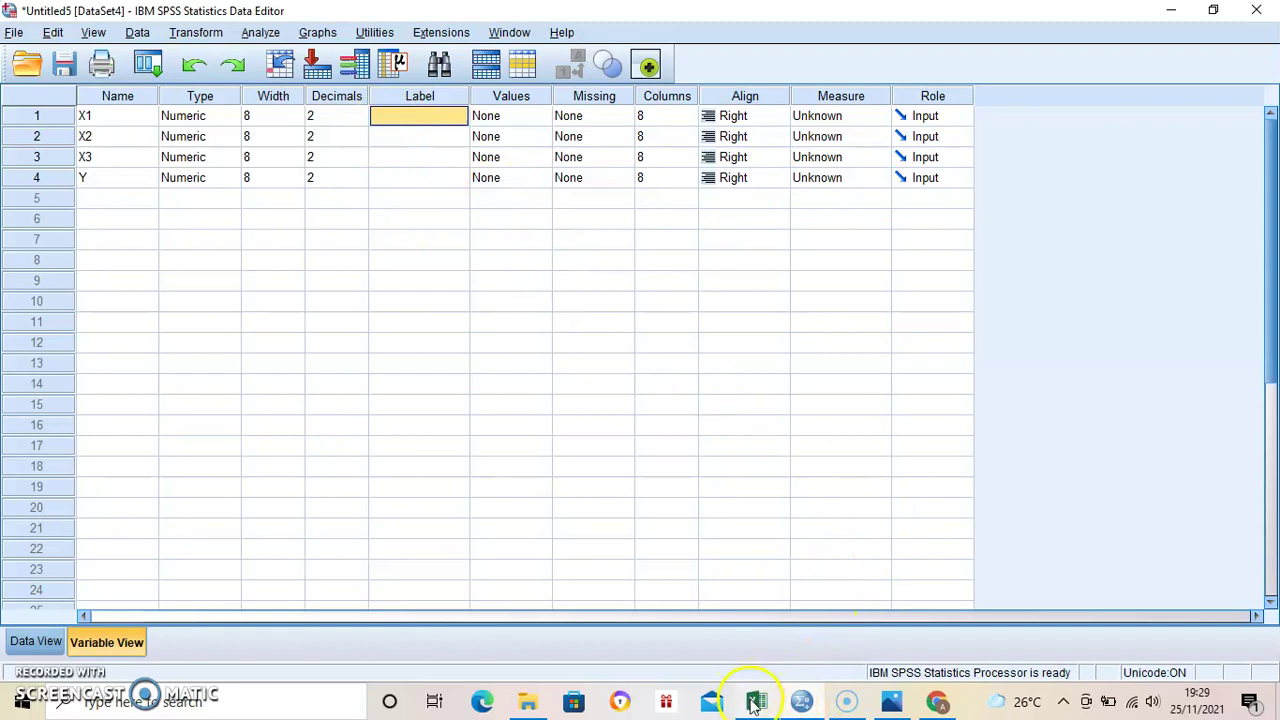
mouse_move(750, 695)
left_click(713, 633)
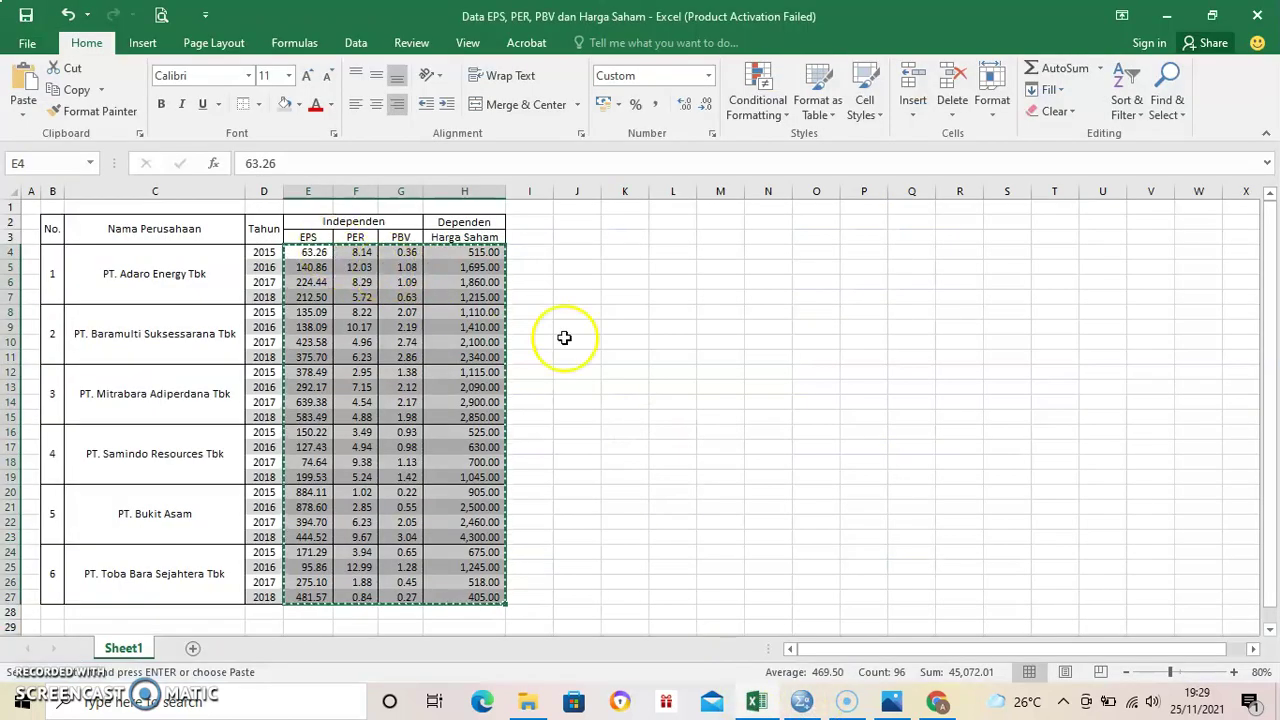
mouse_move(813, 706)
left_click(806, 620)
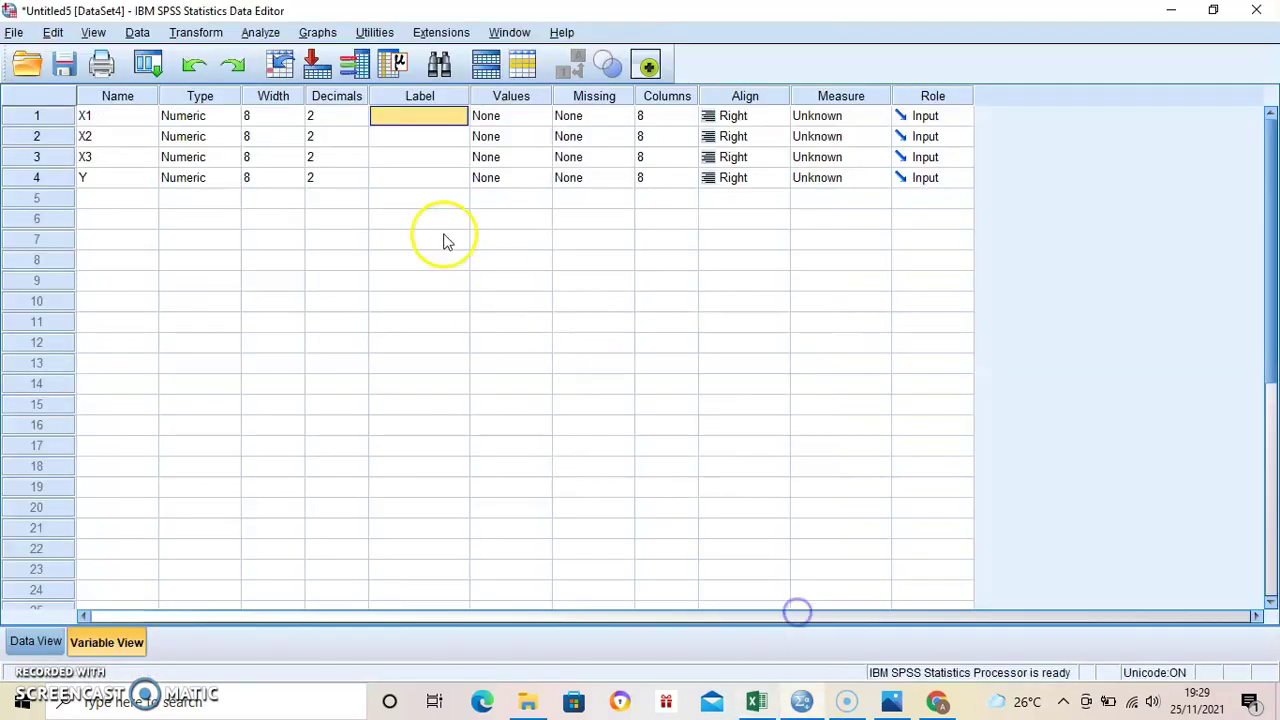
type("EPS")
key("Return")
type("PER")
key("Return")
type("PBV")
key("Return")
type("HARGA SAHAM")
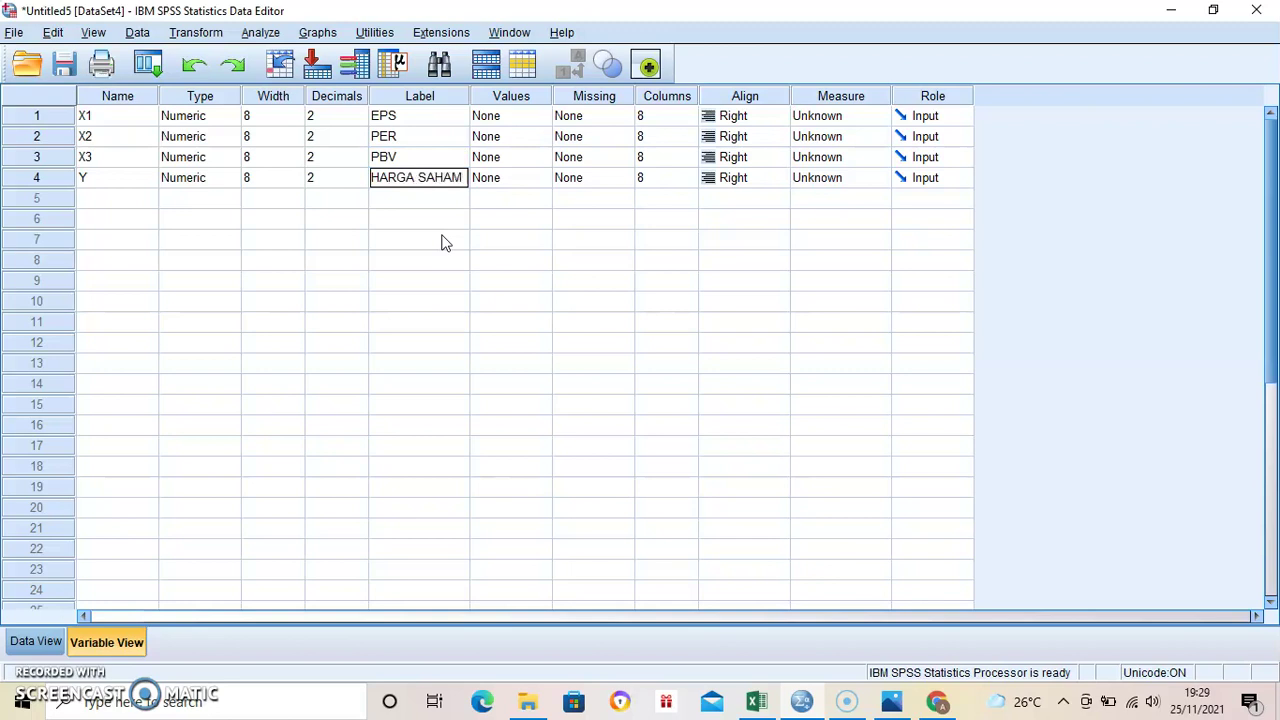
Step: Set the measurement level of X1, X2, X3 and Y to Scale
left_click(848, 117)
left_click(849, 134)
left_click(848, 136)
left_click(848, 137)
left_click(840, 157)
left_click(838, 162)
left_click(837, 178)
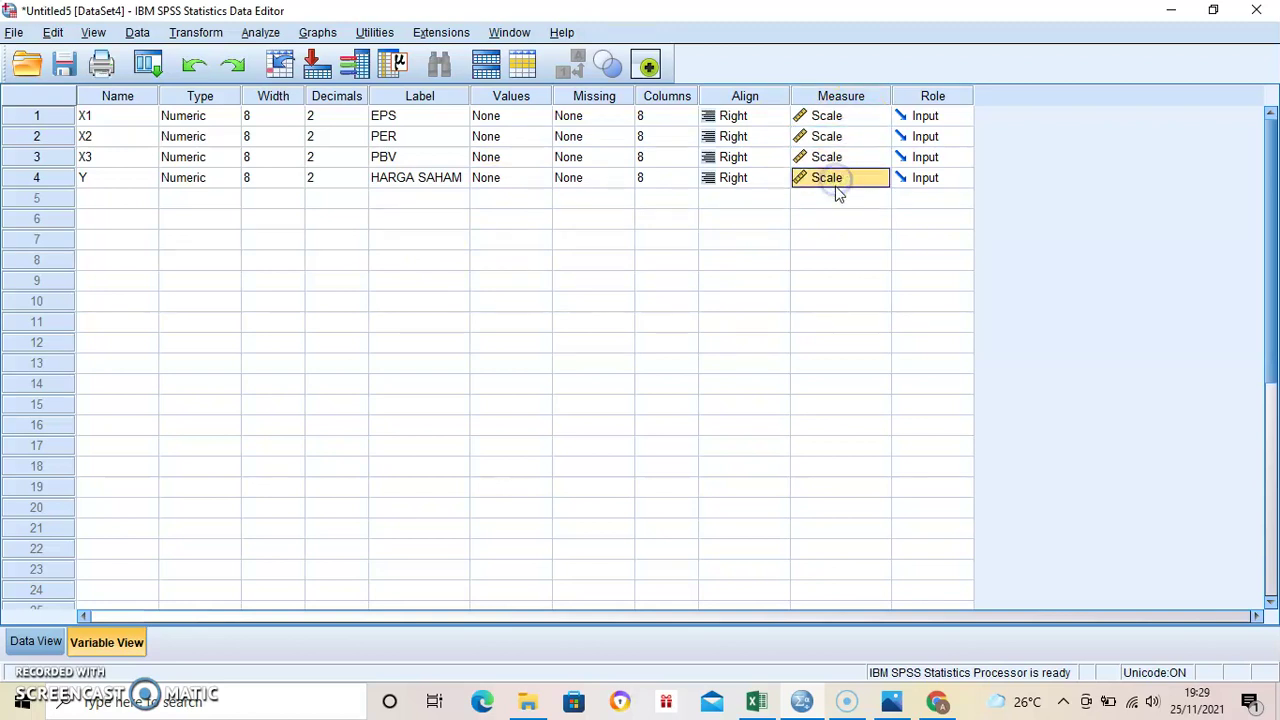
Step: Start a linear regression on the data and assign HARGA SAHAM [Y] as the dependent variable
left_click(36, 641)
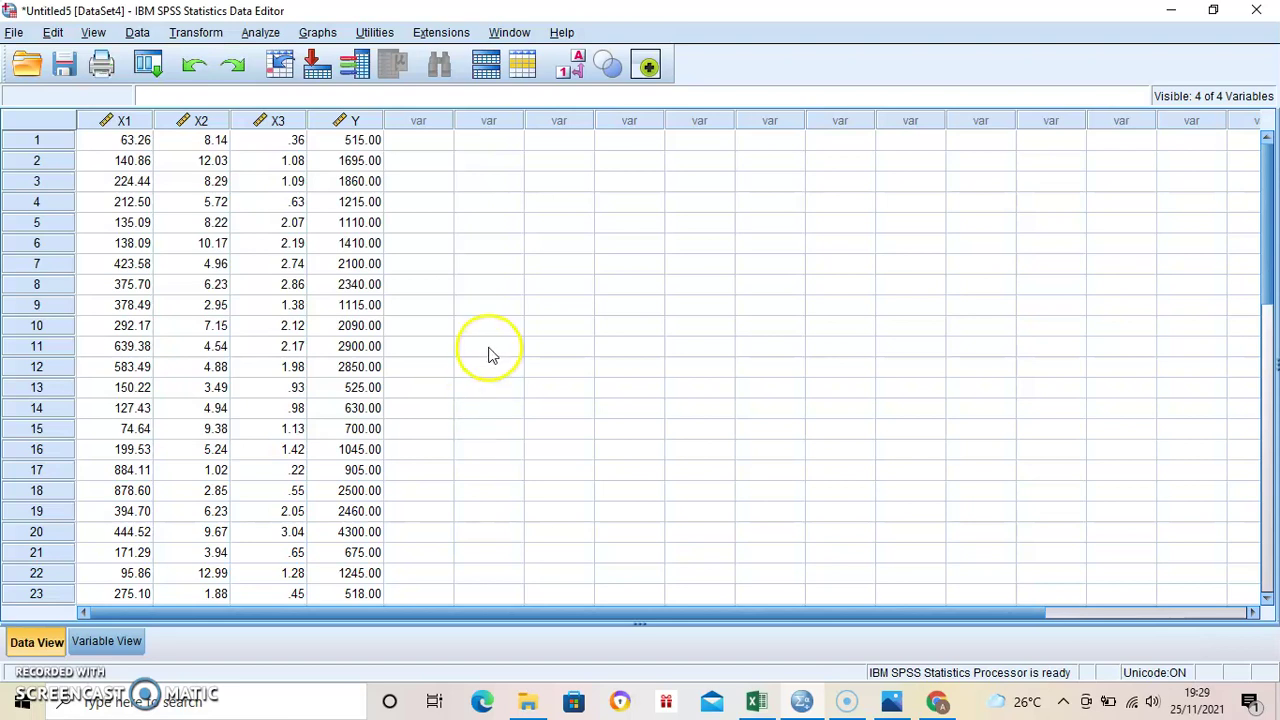
left_click(271, 40)
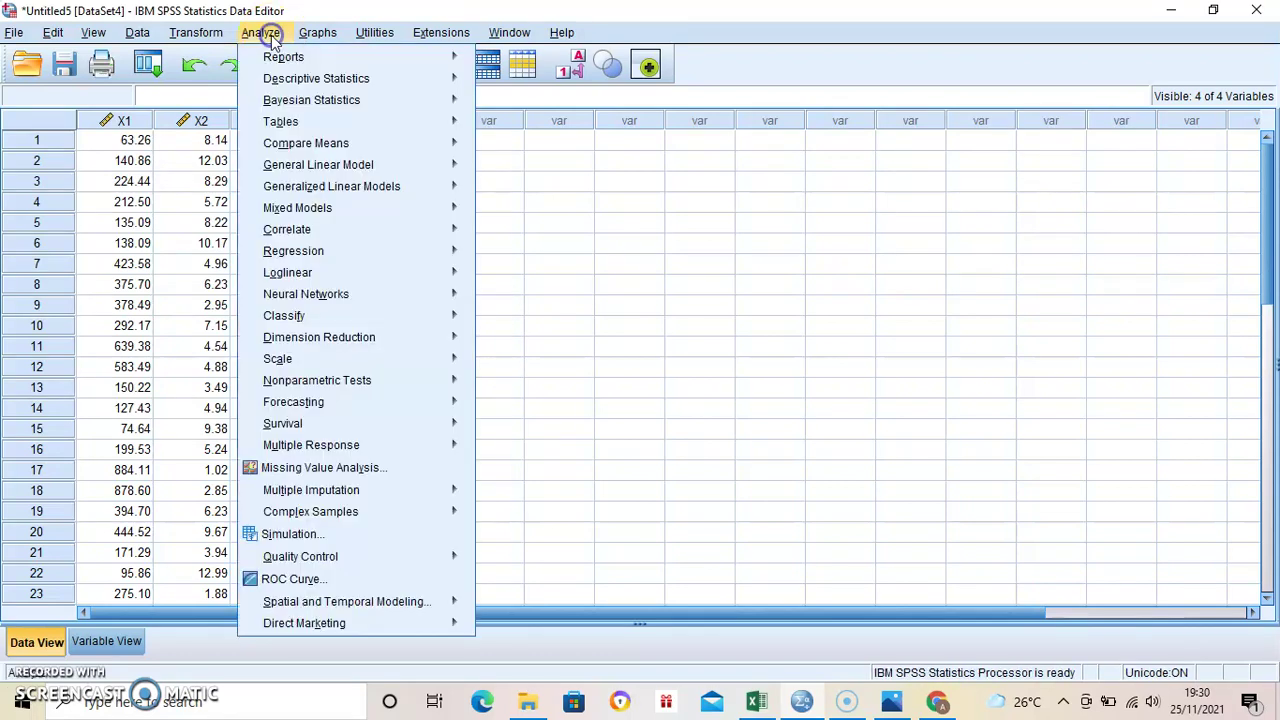
mouse_move(288, 252)
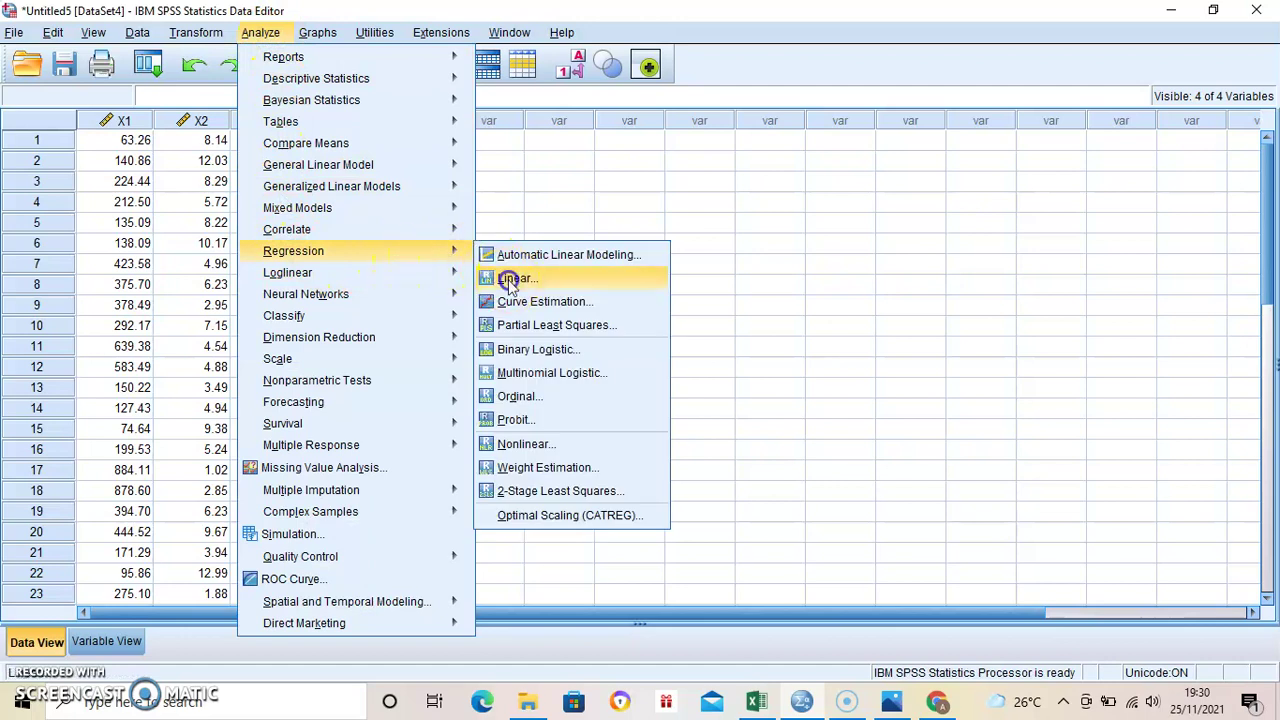
left_click(512, 279)
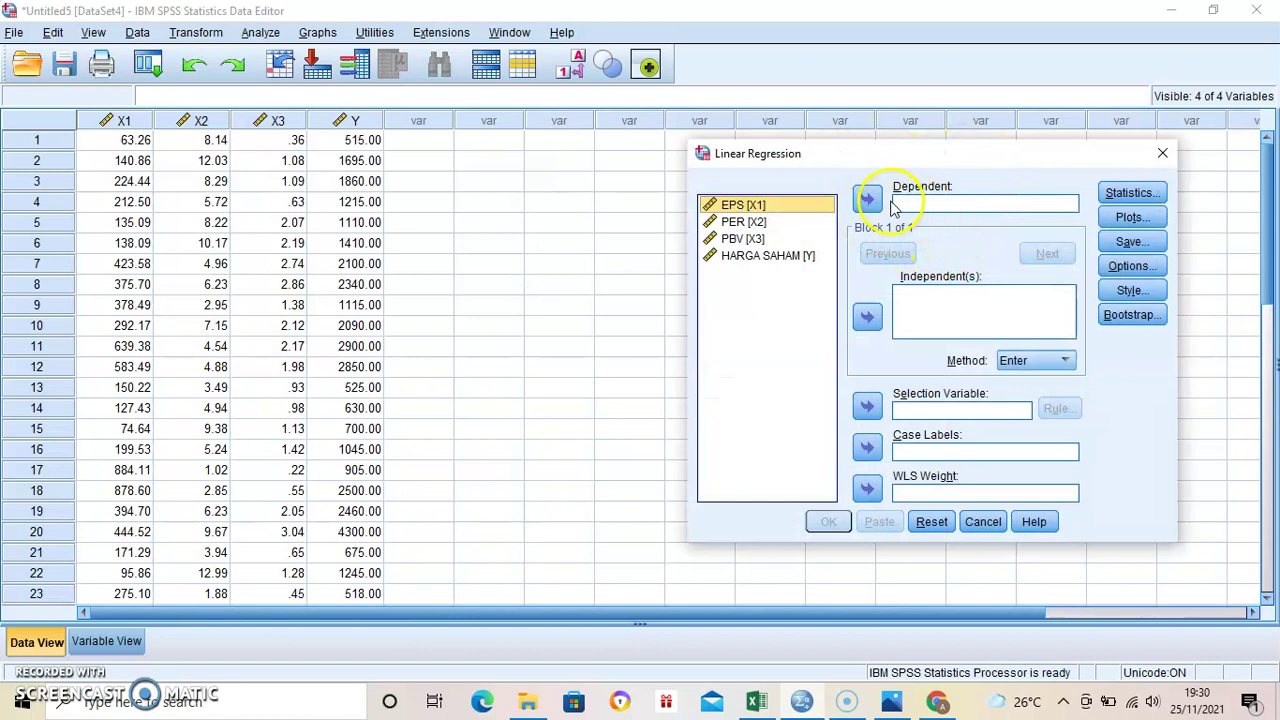
left_click(770, 258)
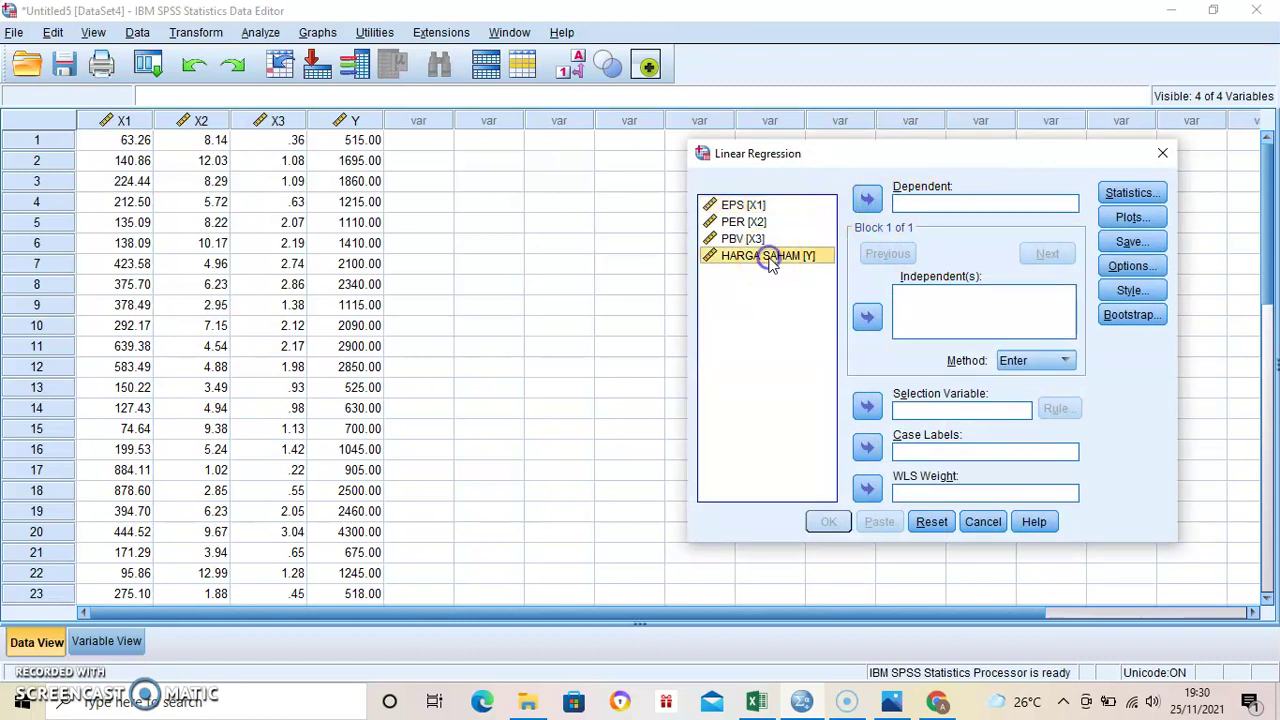
left_click(867, 200)
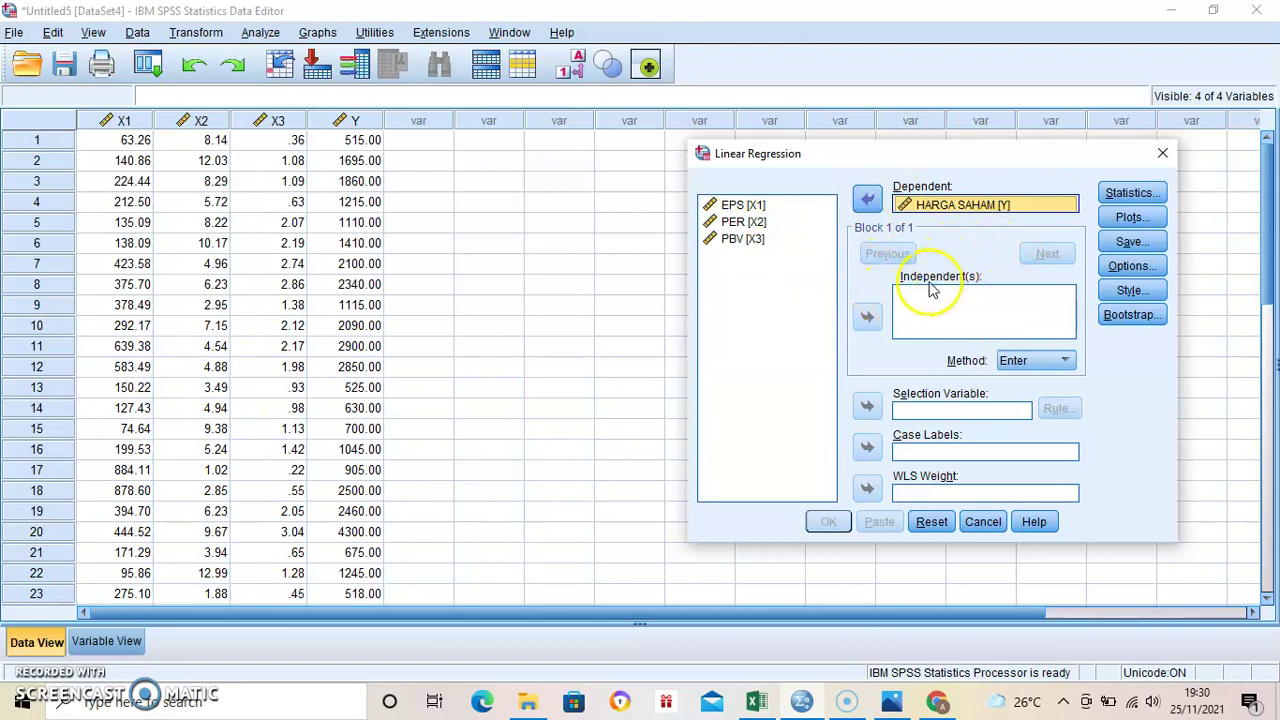
Step: Assign EPS [X1], PER [X2] and PBV [X3] as the independent variables of the regression
left_click(808, 204)
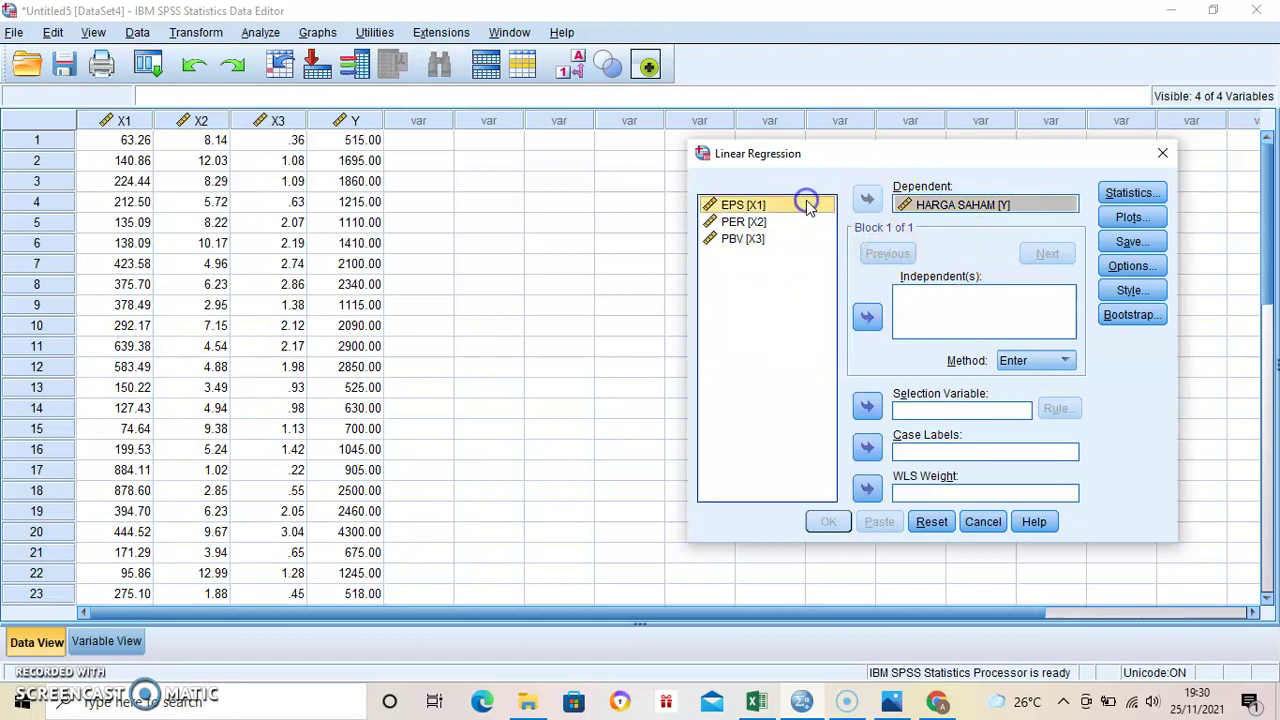
key("ctrl+a")
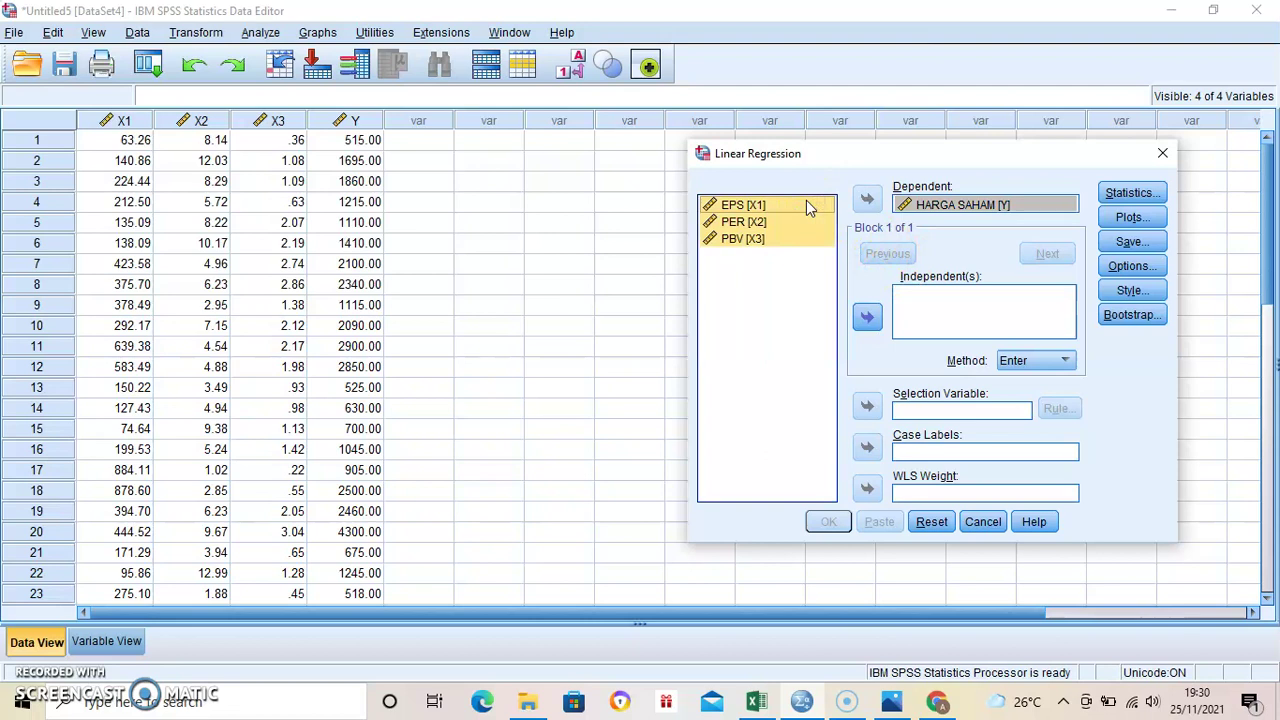
left_click(853, 310)
left_click(866, 320)
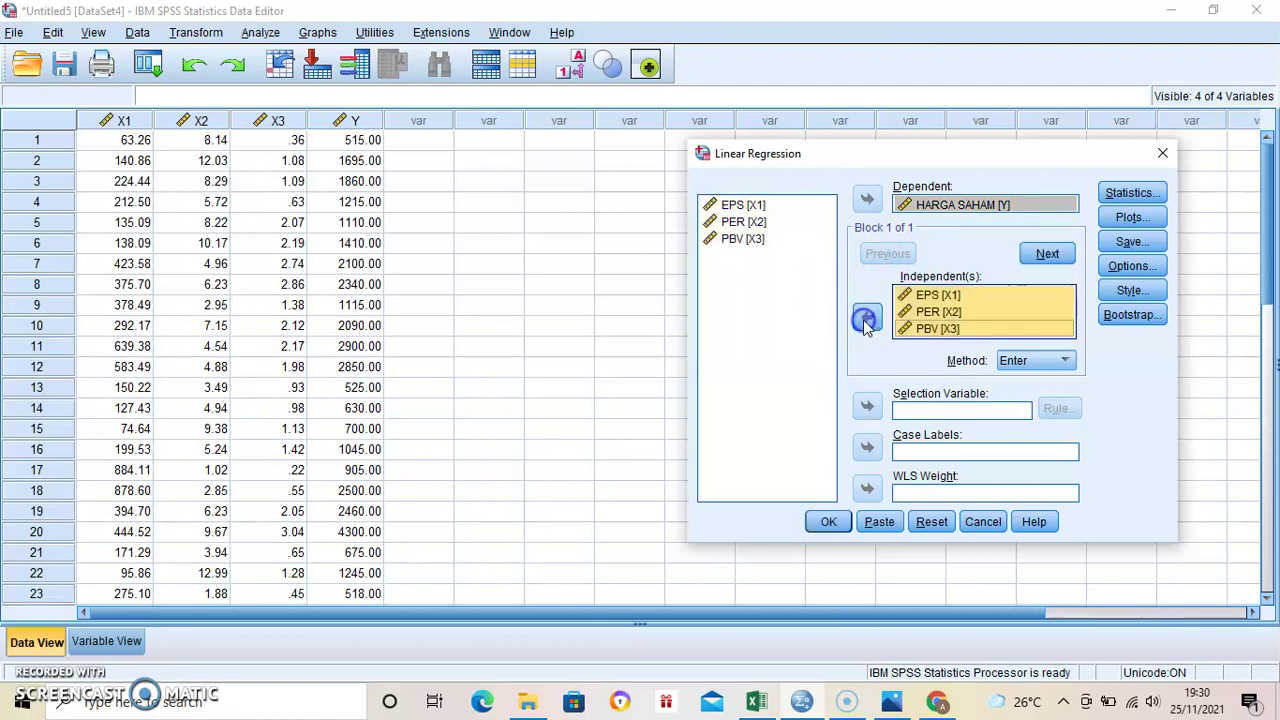
Step: Add collinearity diagnostics and the Durbin-Watson residual test to the regression statistics
left_click(1127, 195)
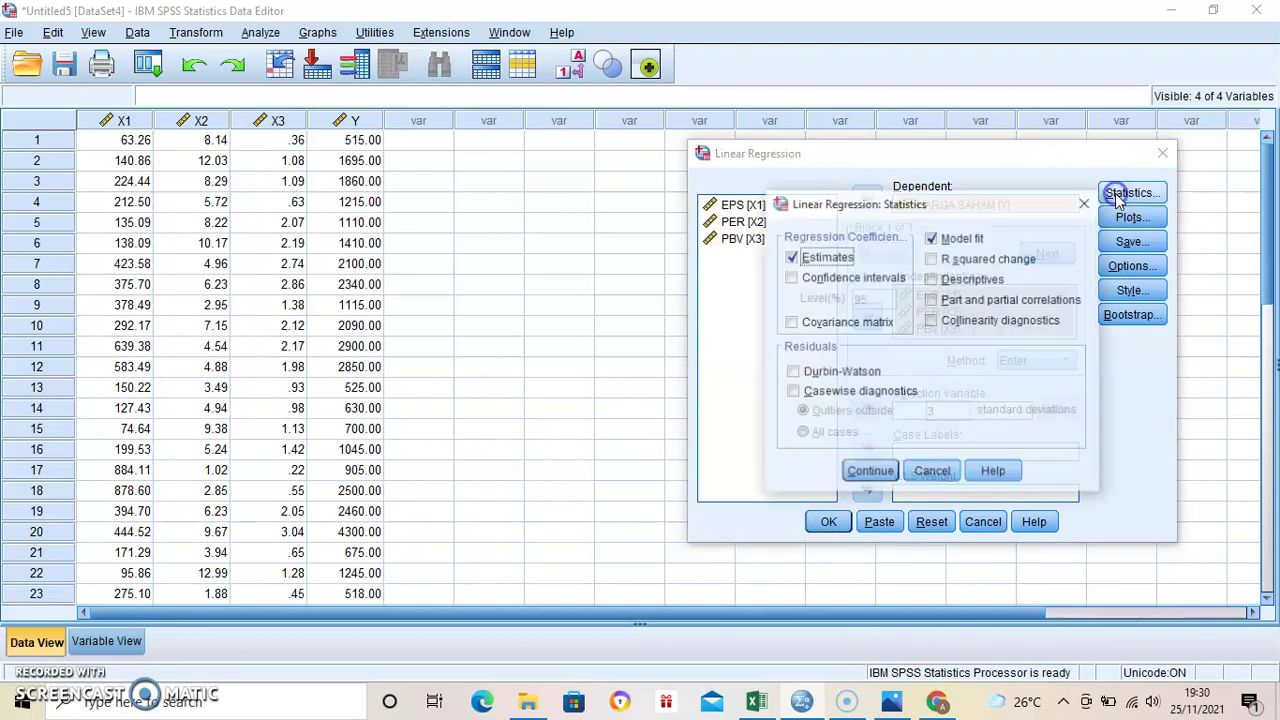
left_click(931, 324)
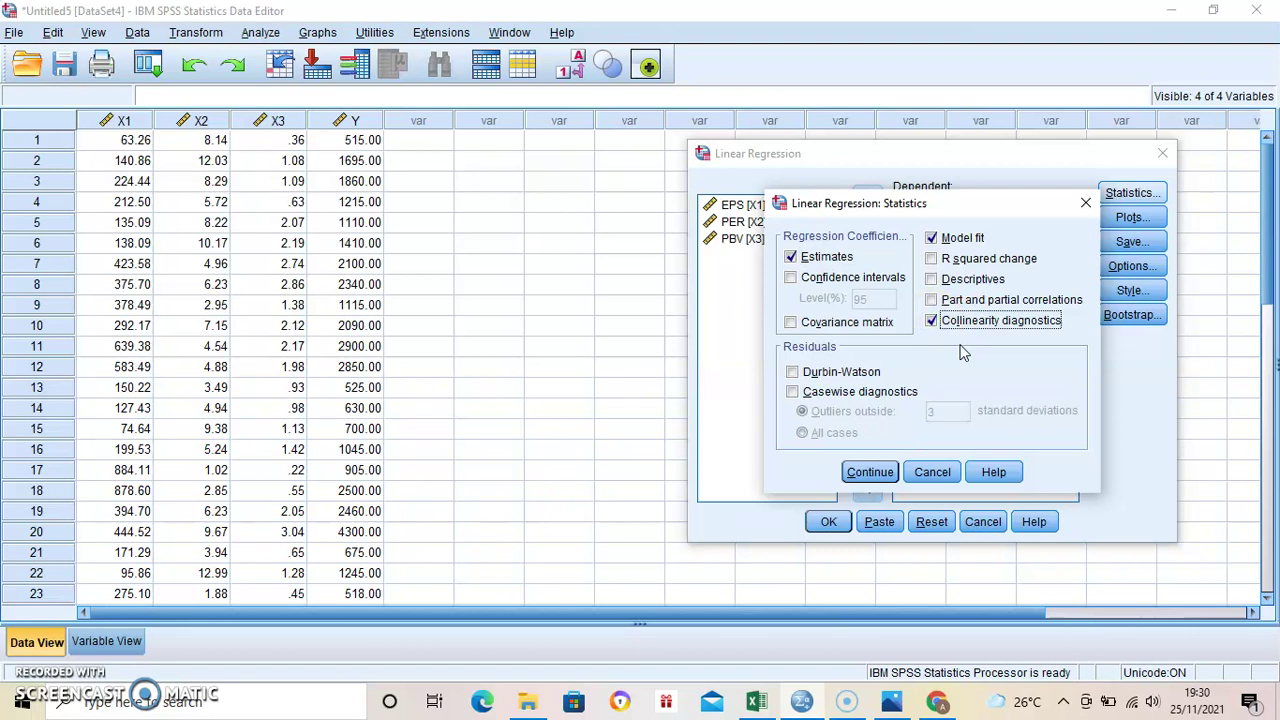
left_click(795, 376)
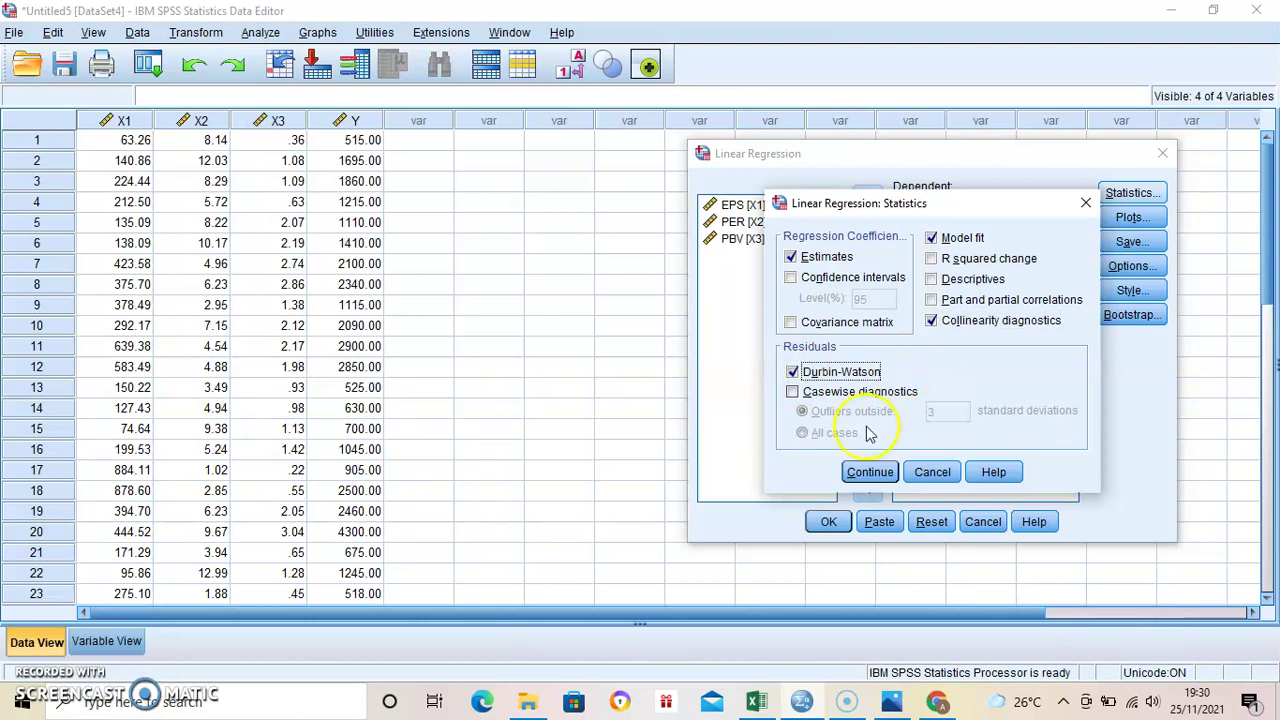
left_click(870, 472)
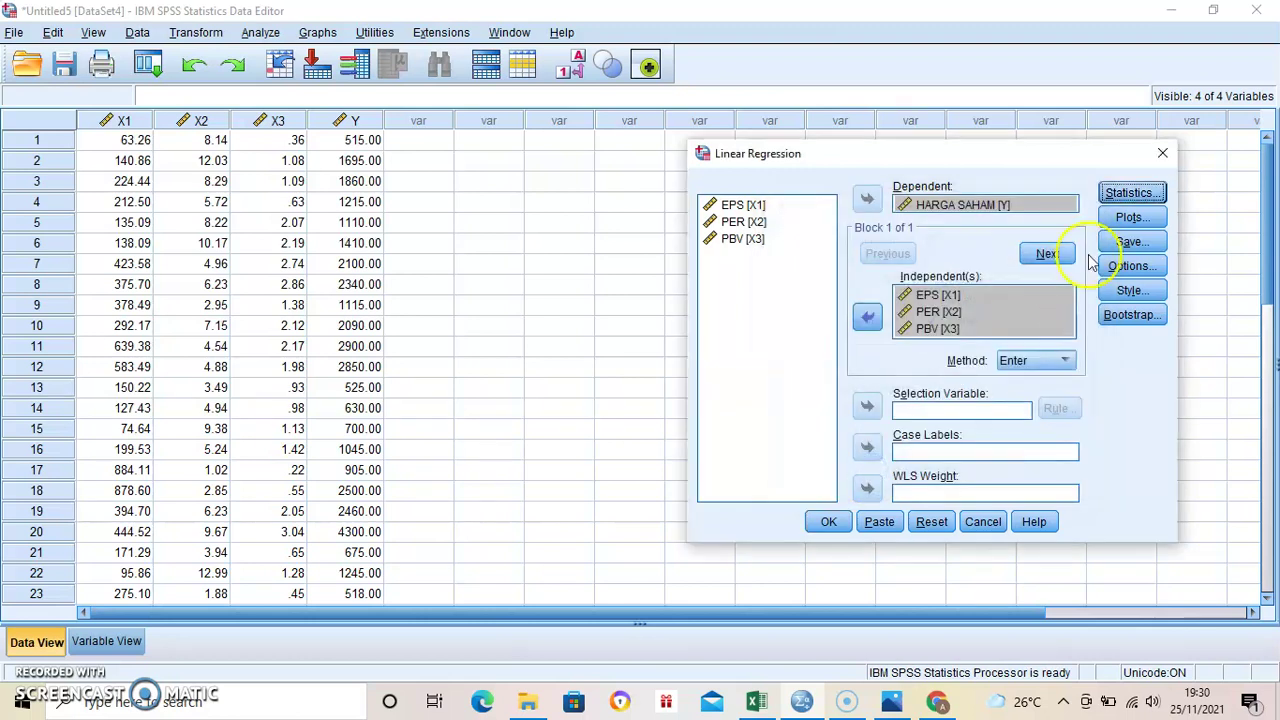
Step: Choose to save the unstandardized residuals and run the linear regression
left_click(1122, 244)
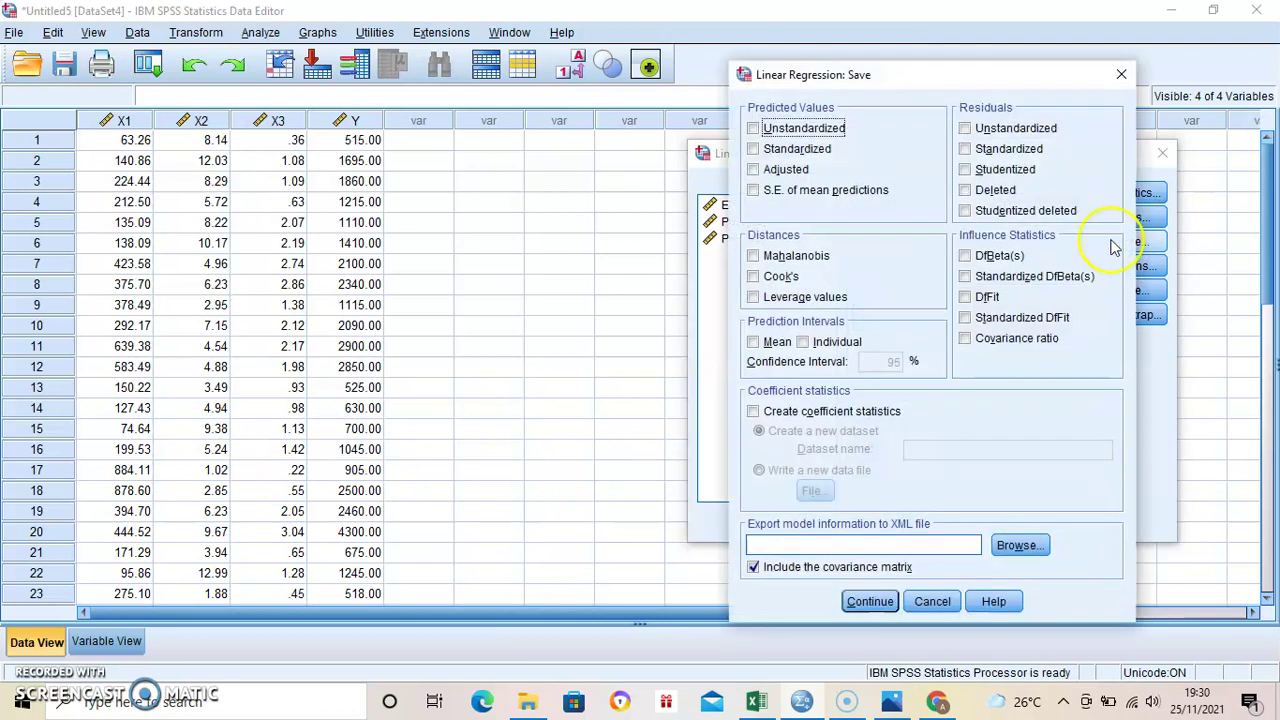
left_click(966, 129)
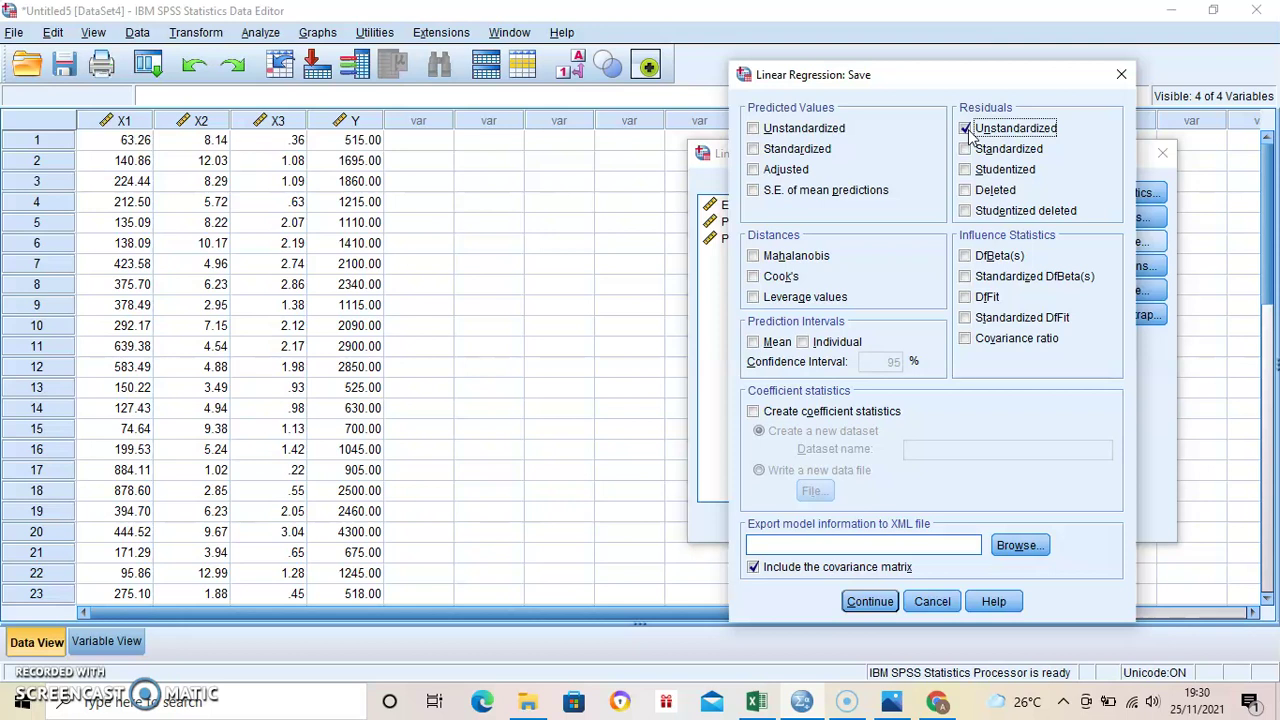
left_click(860, 606)
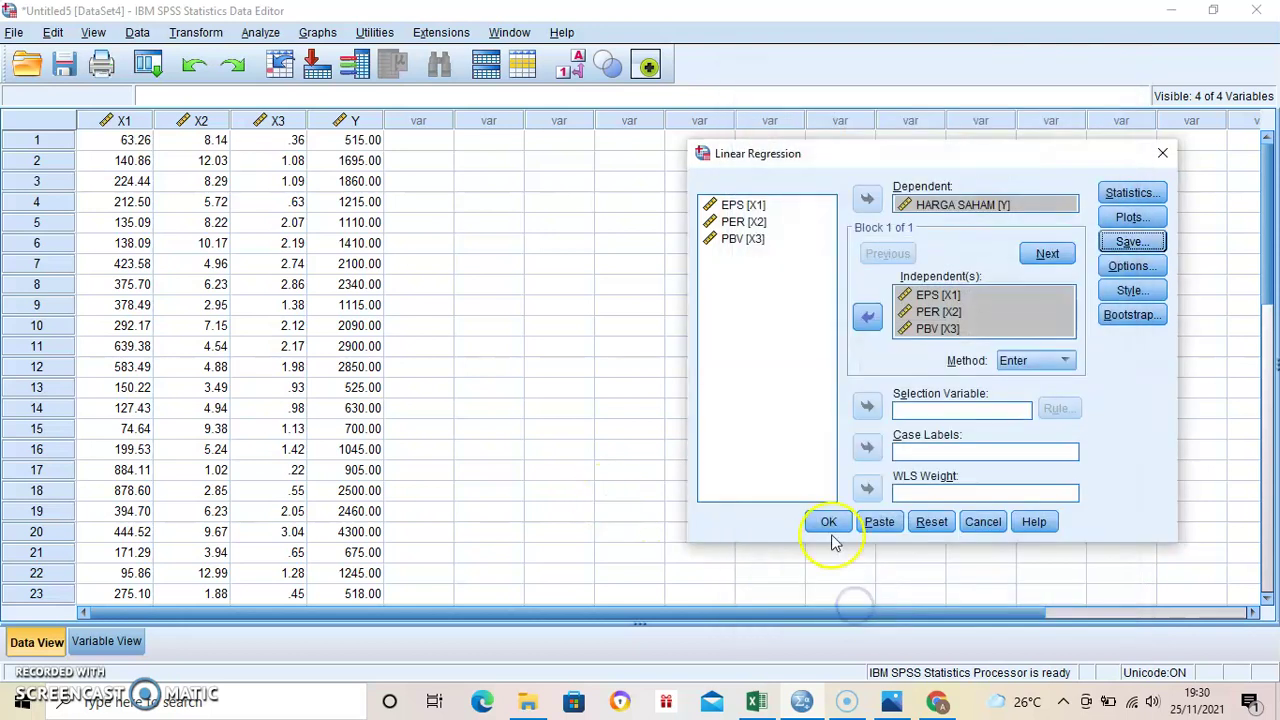
left_click(827, 520)
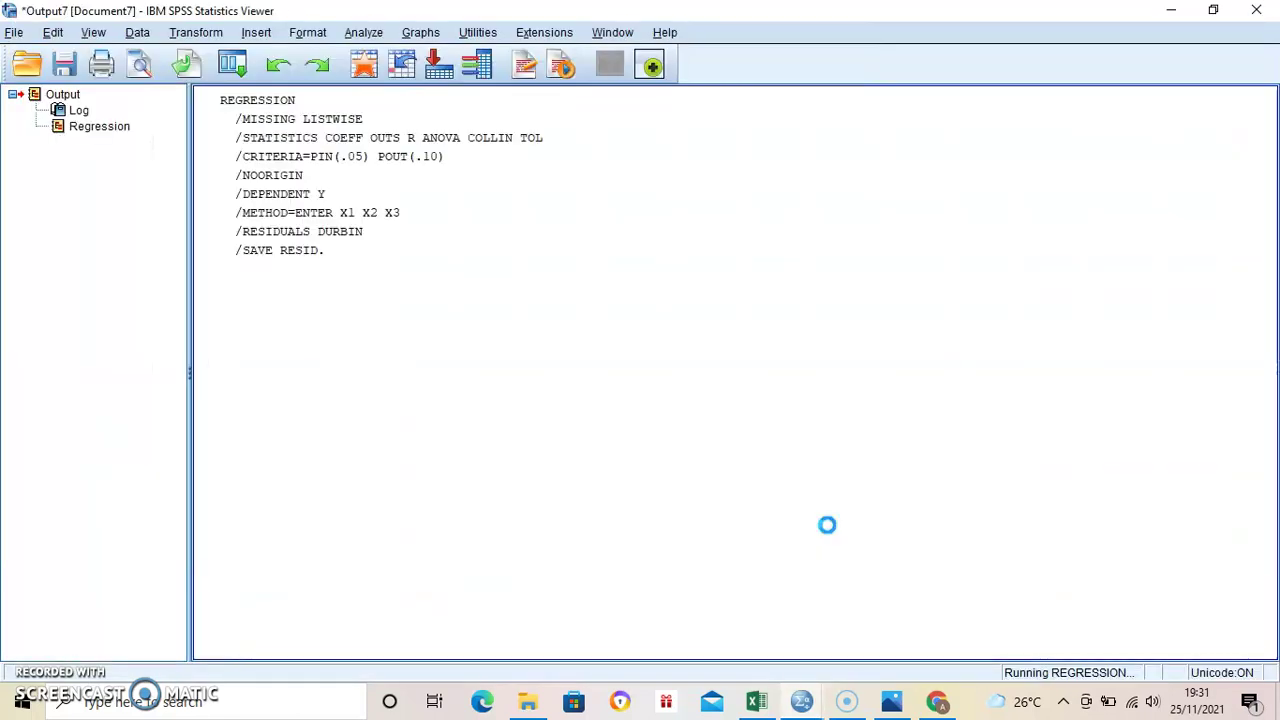
Step: Examine the Durbin-Watson column of the Model Summary table in the regression output
left_click(642, 358)
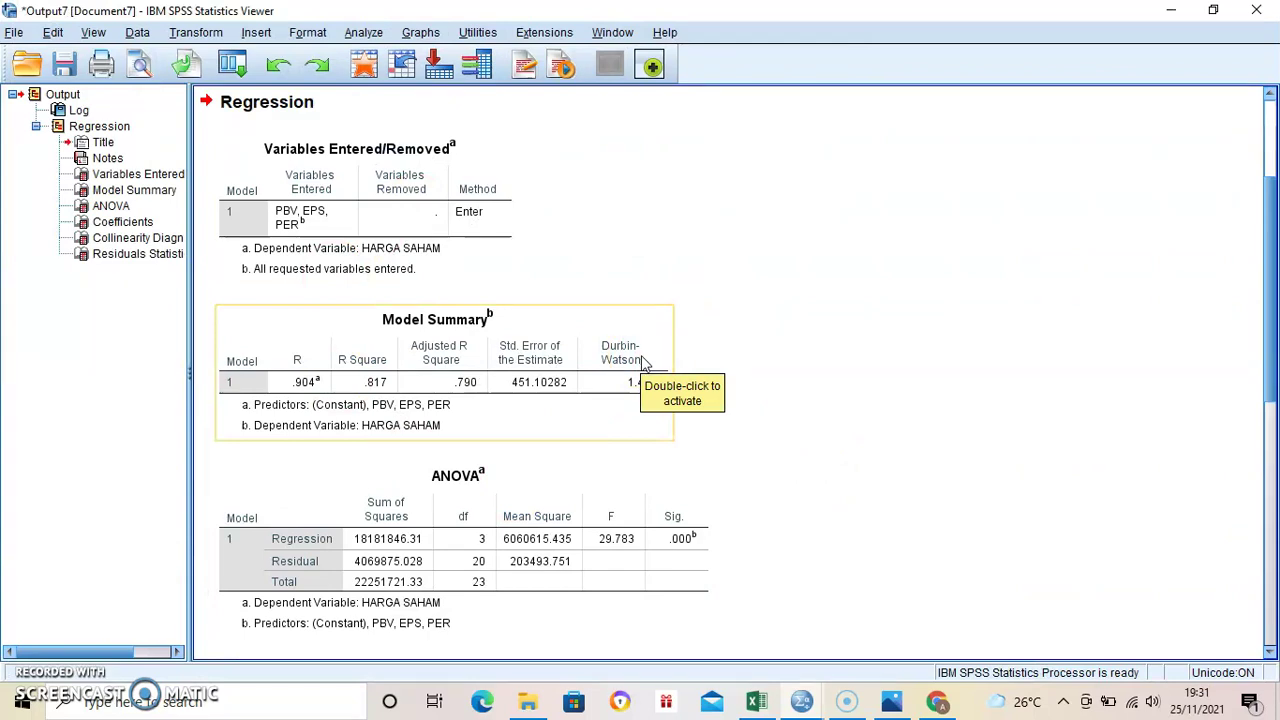
left_click(680, 356)
left_click(647, 328)
left_click(690, 355)
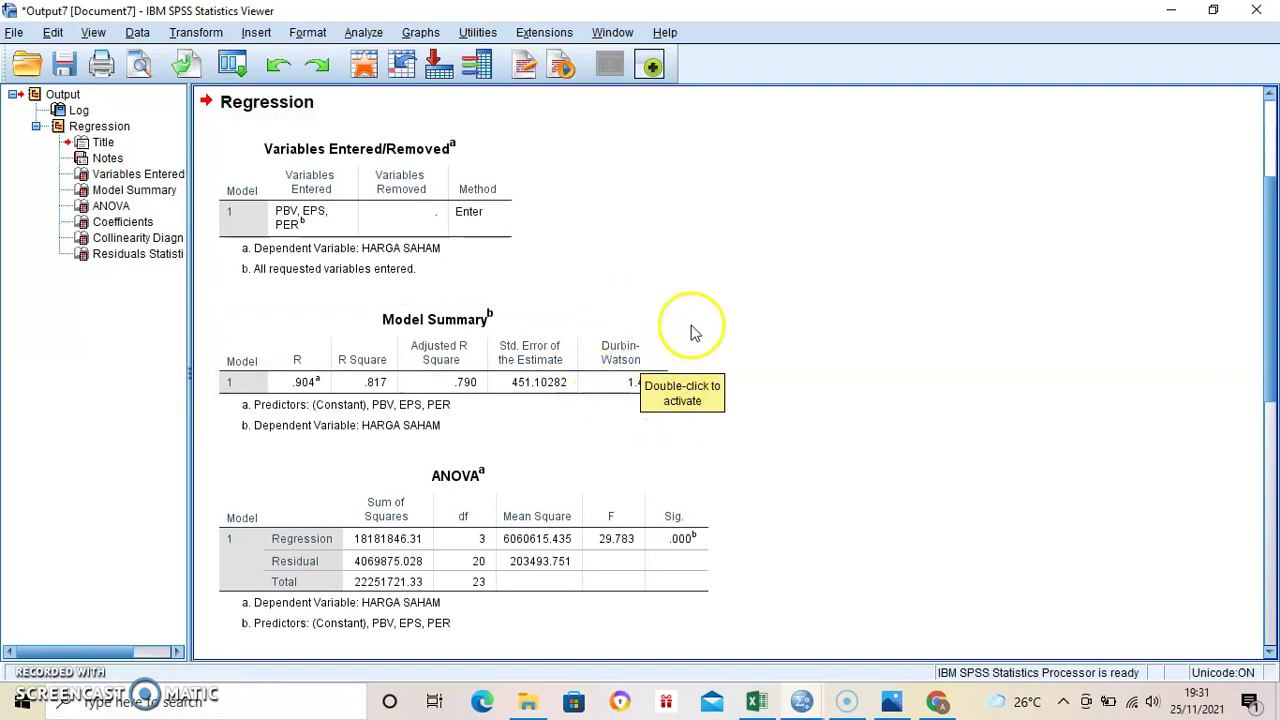
Step: Switch to the Durbin-Watson table image in Photos and check the number of cases in the SPSS data set
left_click(914, 408)
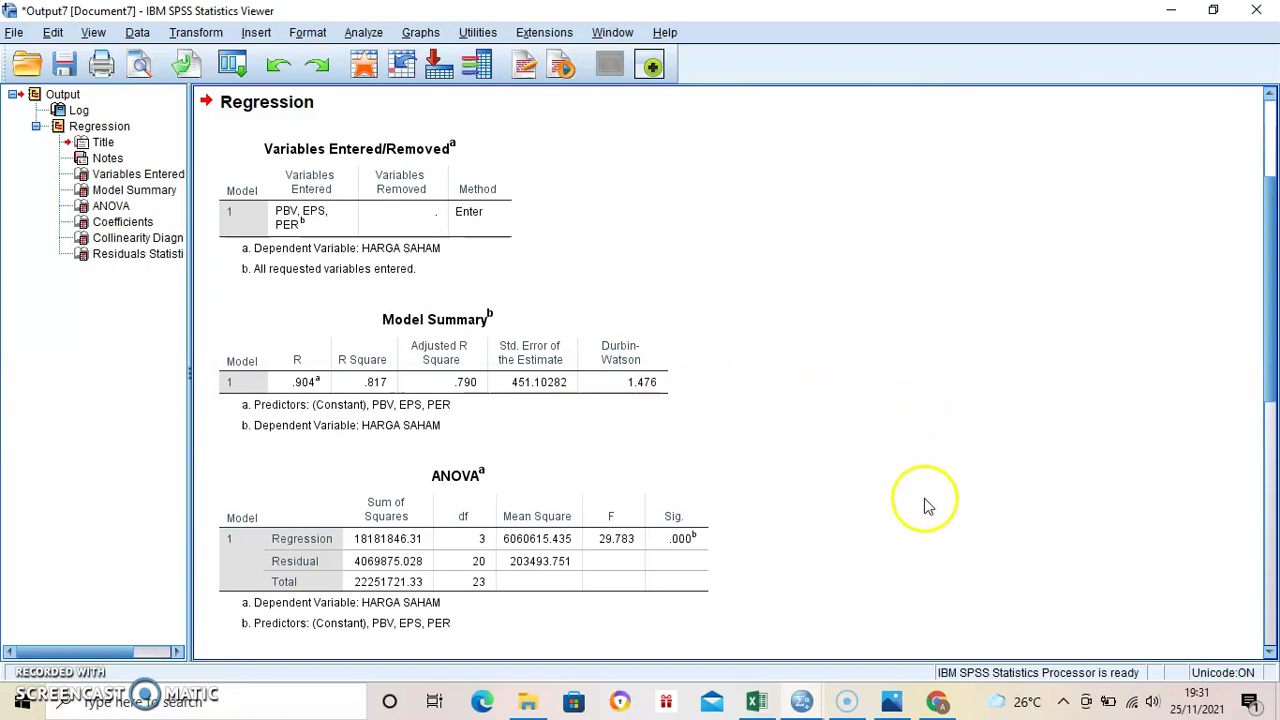
left_click(895, 707)
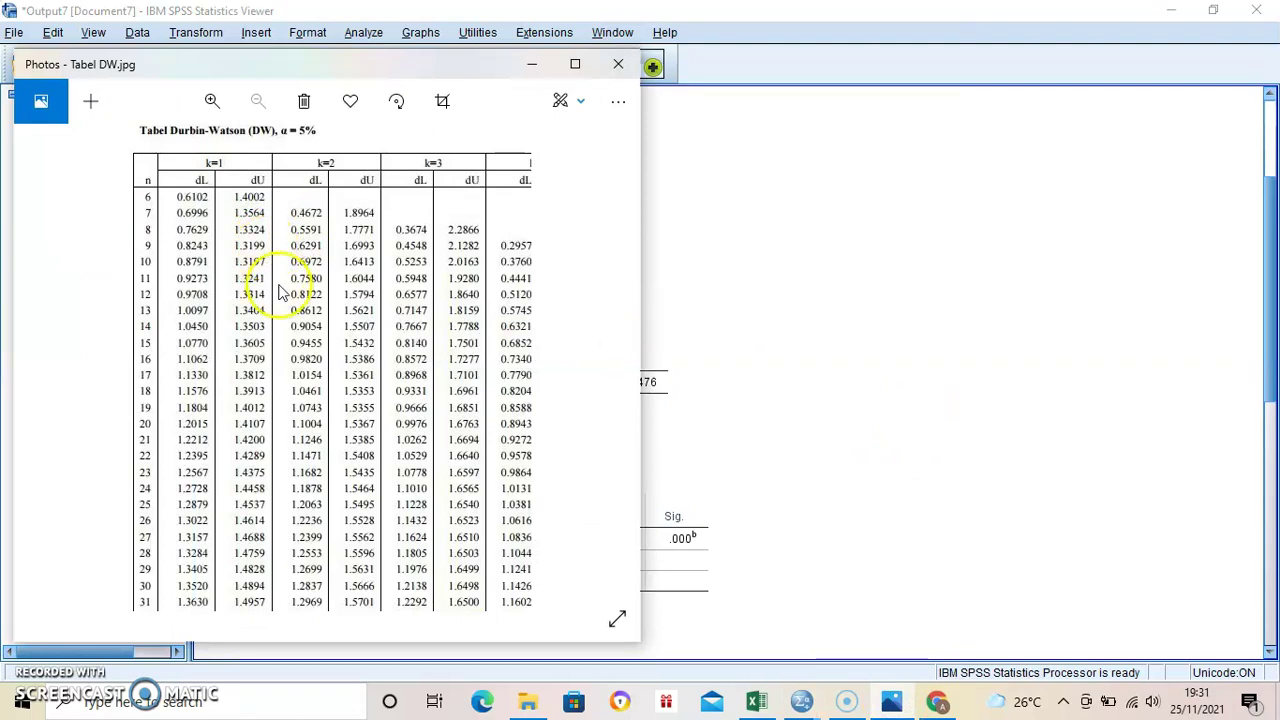
mouse_move(805, 705)
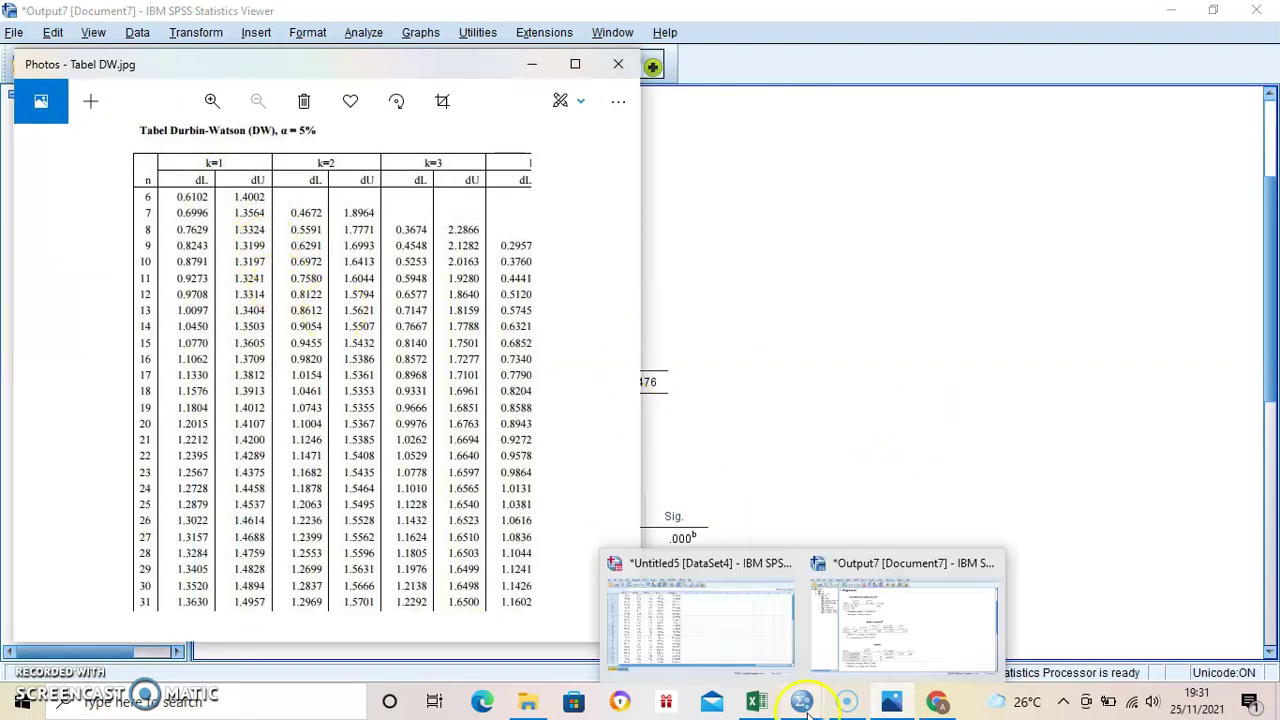
left_click(727, 630)
scroll(240, 423, "down", 4)
left_click(102, 366)
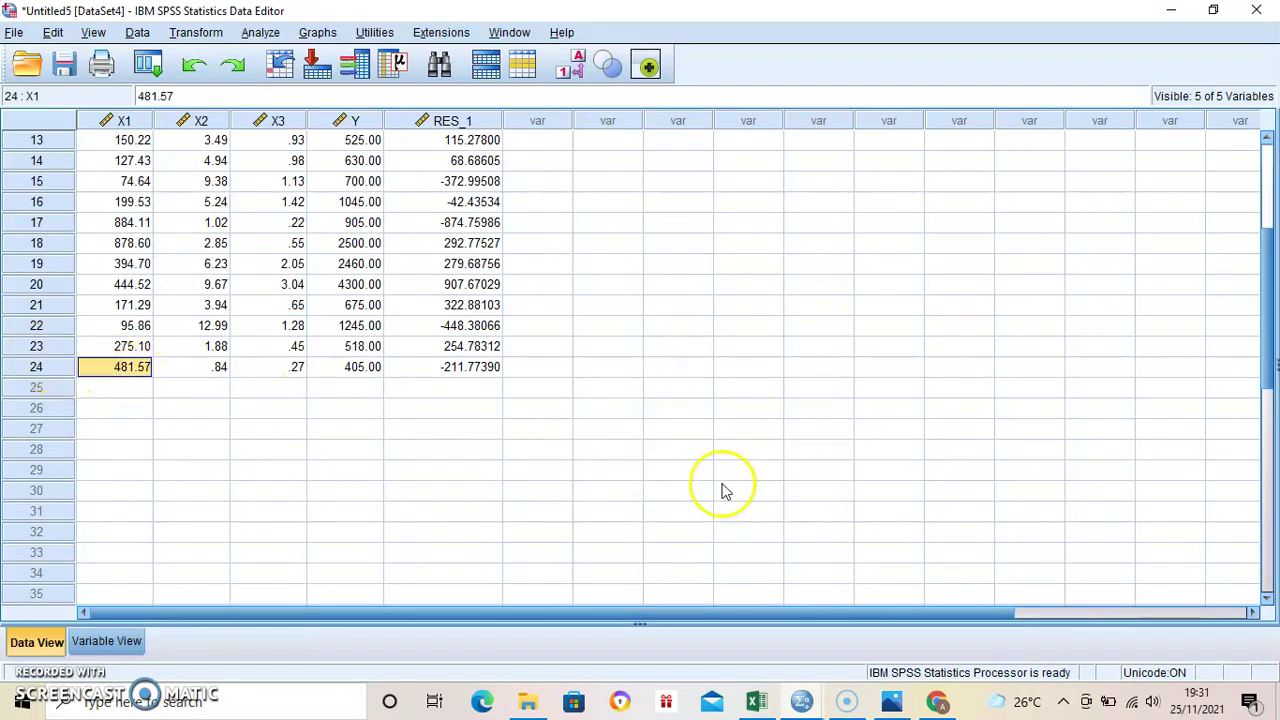
Step: Look up the dL and dU critical values for n = 24 and k = 3 in the Durbin-Watson table
left_click(890, 702)
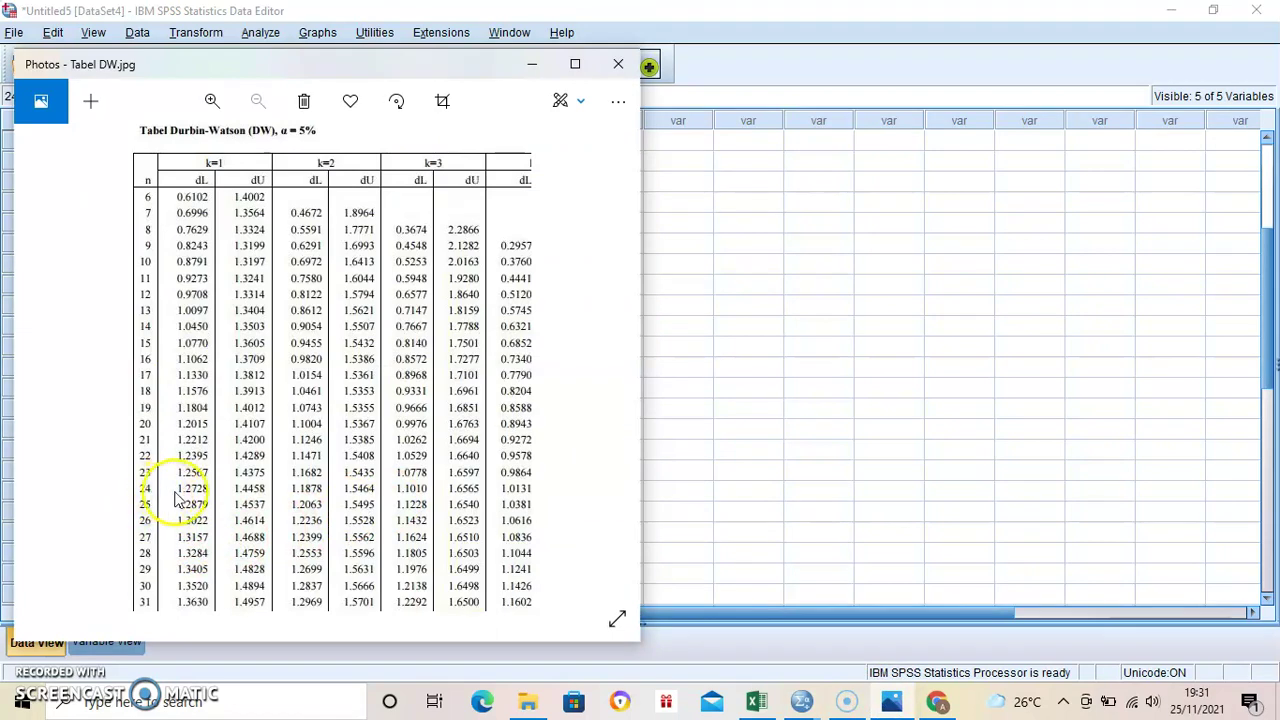
left_click(700, 416)
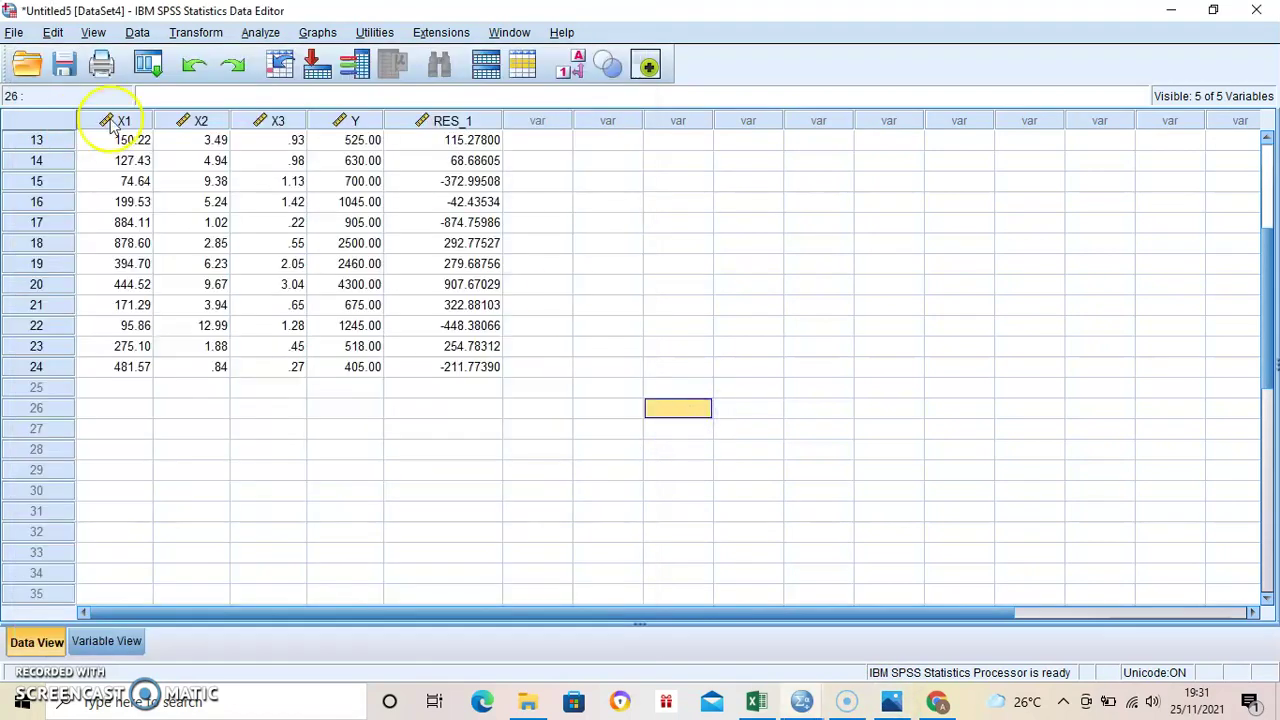
mouse_move(112, 127)
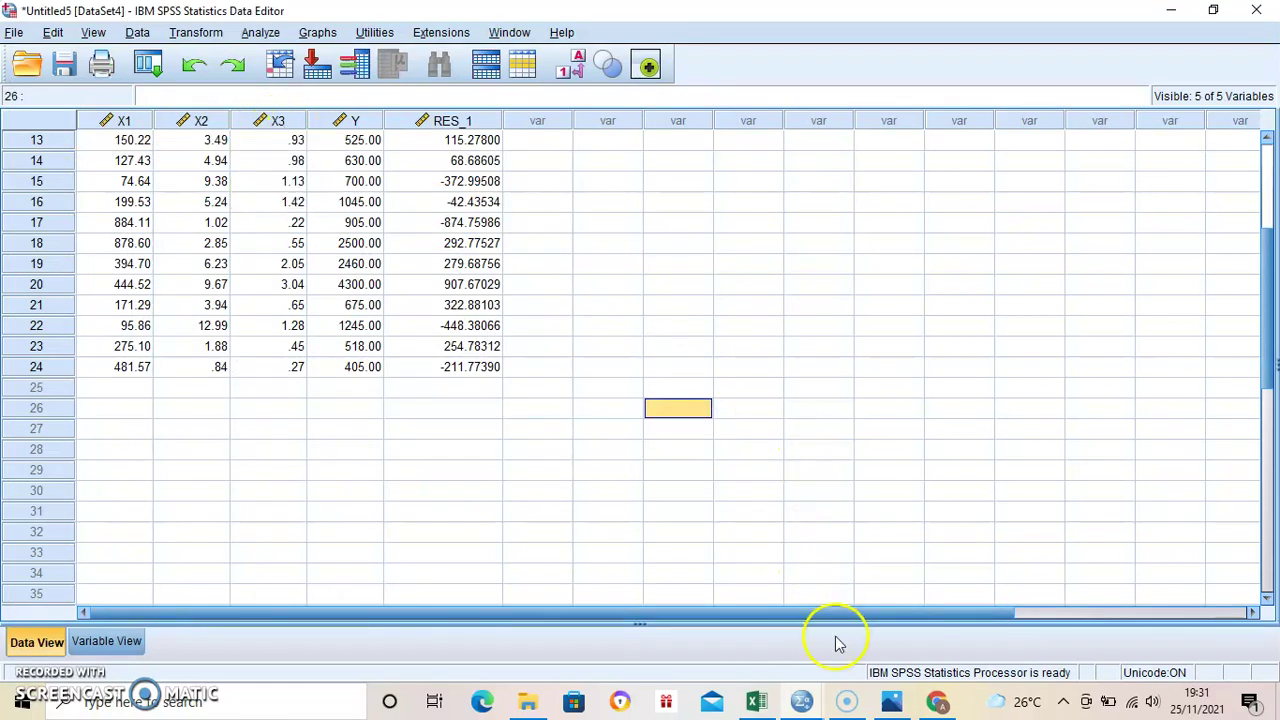
left_click(891, 701)
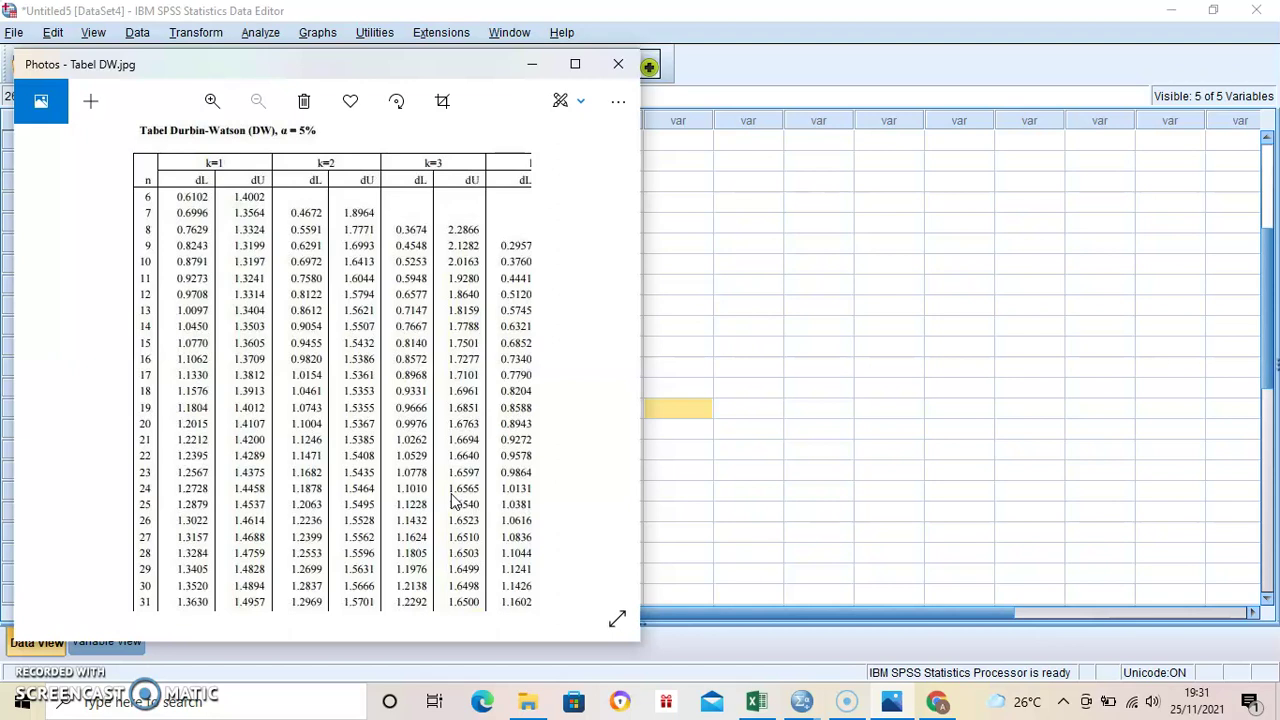
Step: Place the regression output beside the Durbin-Watson table and compare the model's Durbin-Watson statistic with the critical values
mouse_move(803, 703)
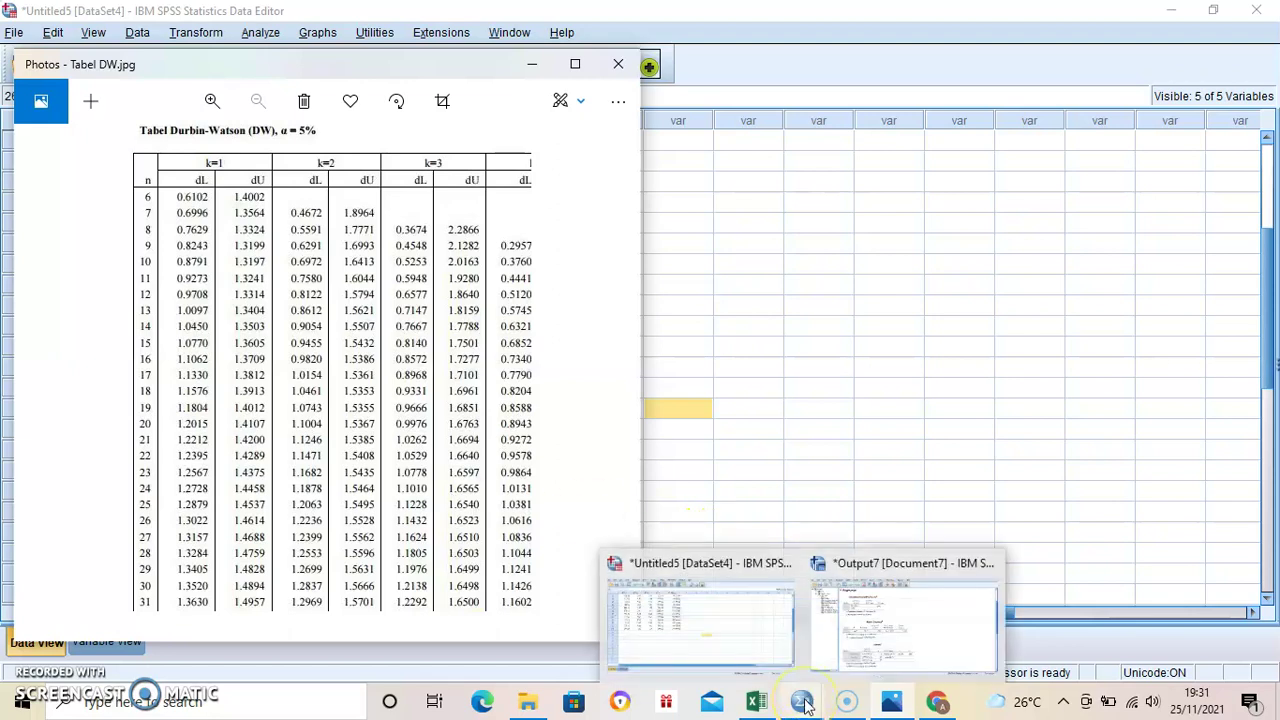
left_click(853, 640)
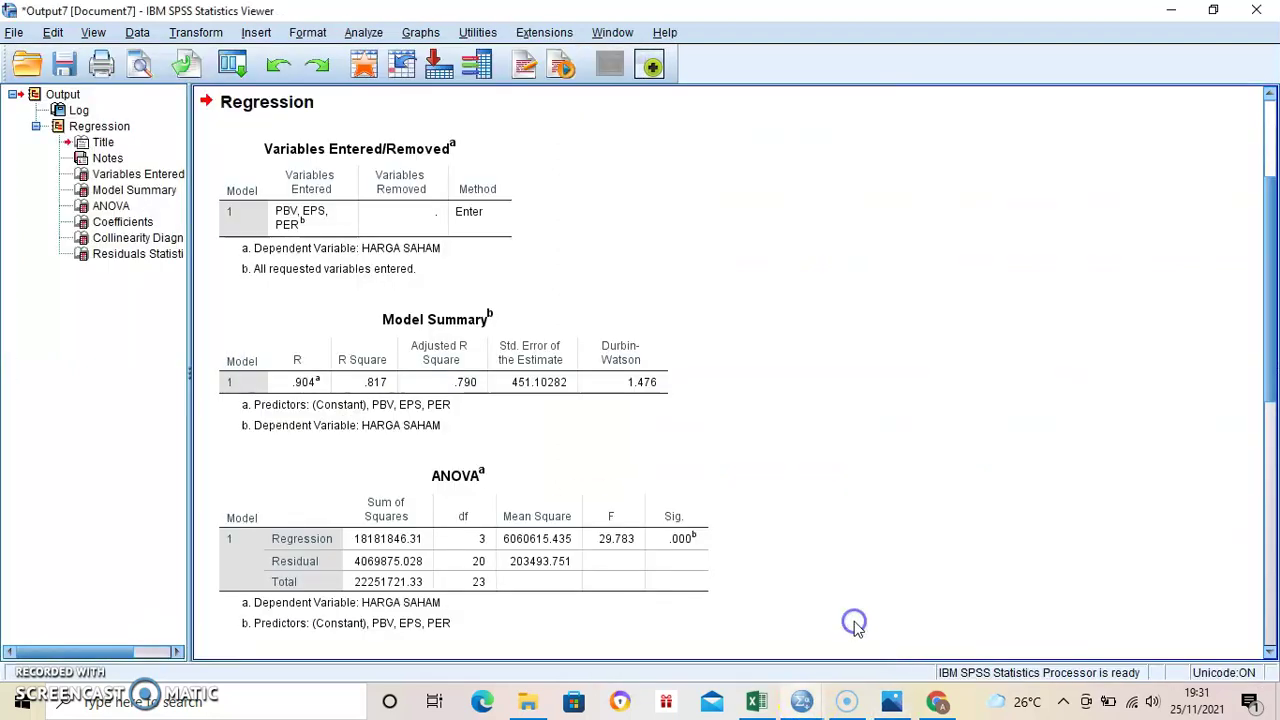
left_click(1215, 10)
left_click_drag(229, 410, 548, 420)
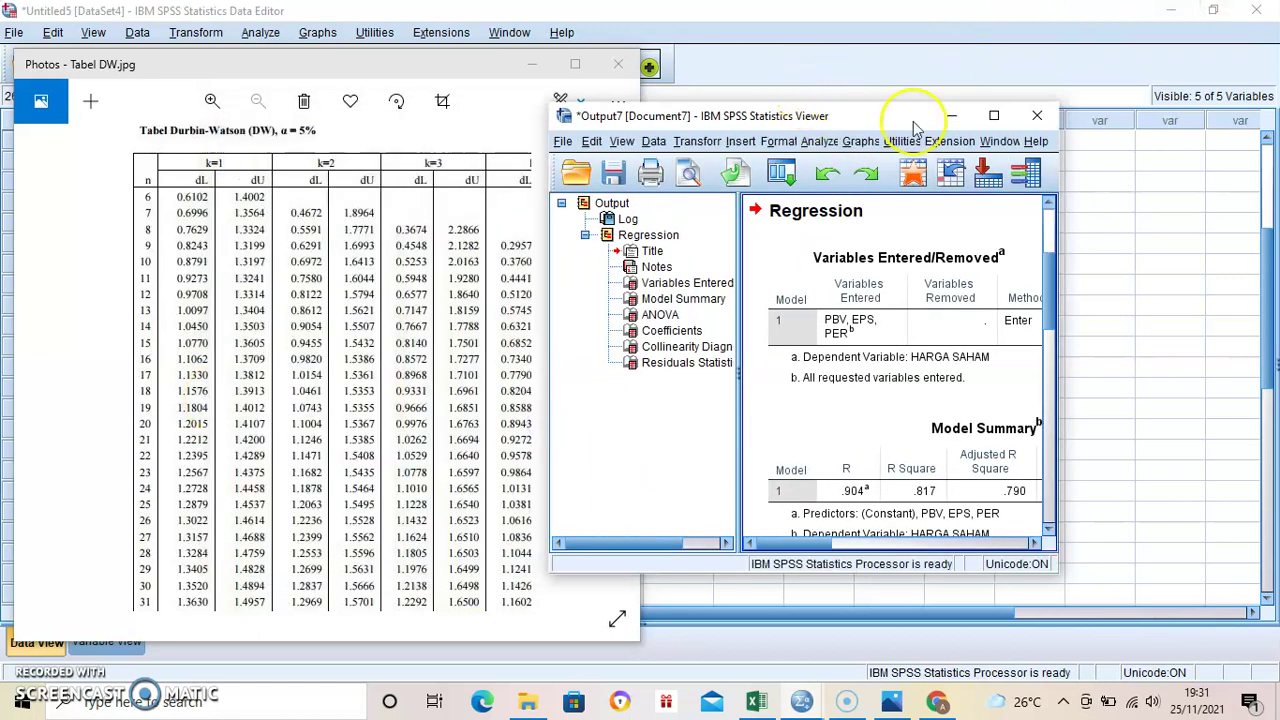
left_click_drag(890, 115, 1020, 55)
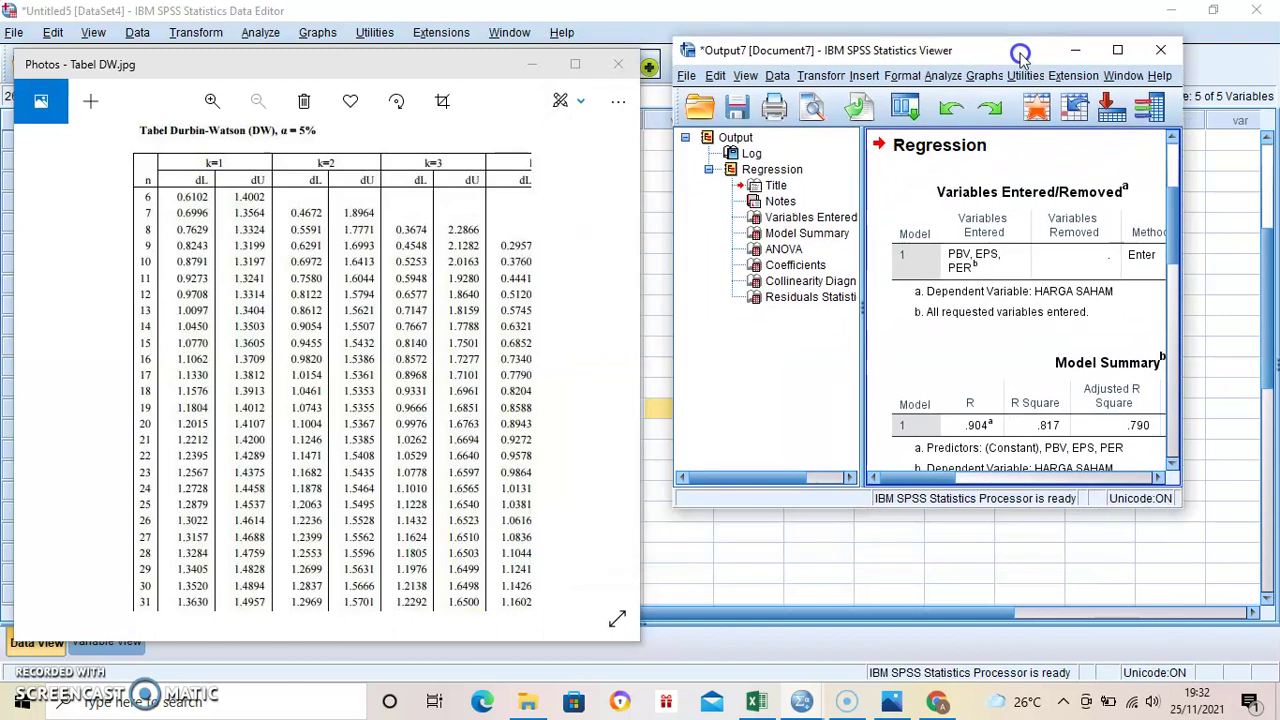
left_click(1005, 473)
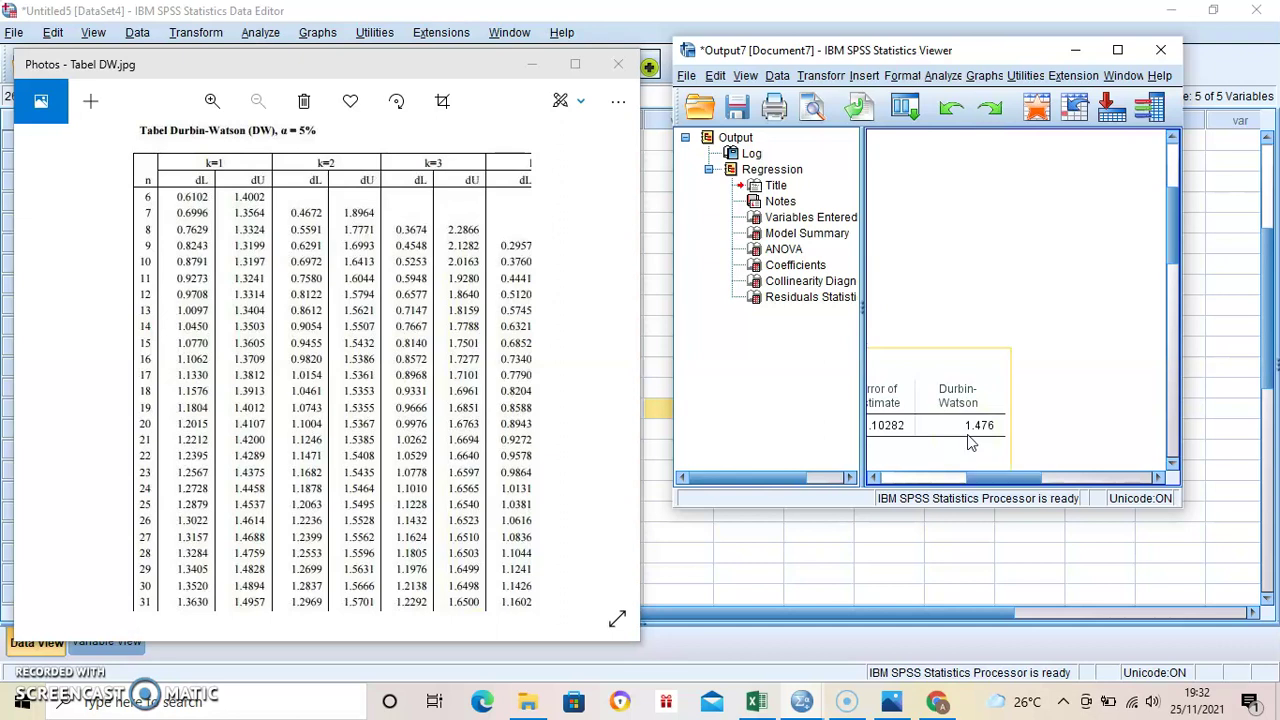
Step: Enlarge the regression output again and examine the Tolerance and VIF columns of the Coefficients table
left_click(1117, 50)
scroll(405, 412, "down", 3)
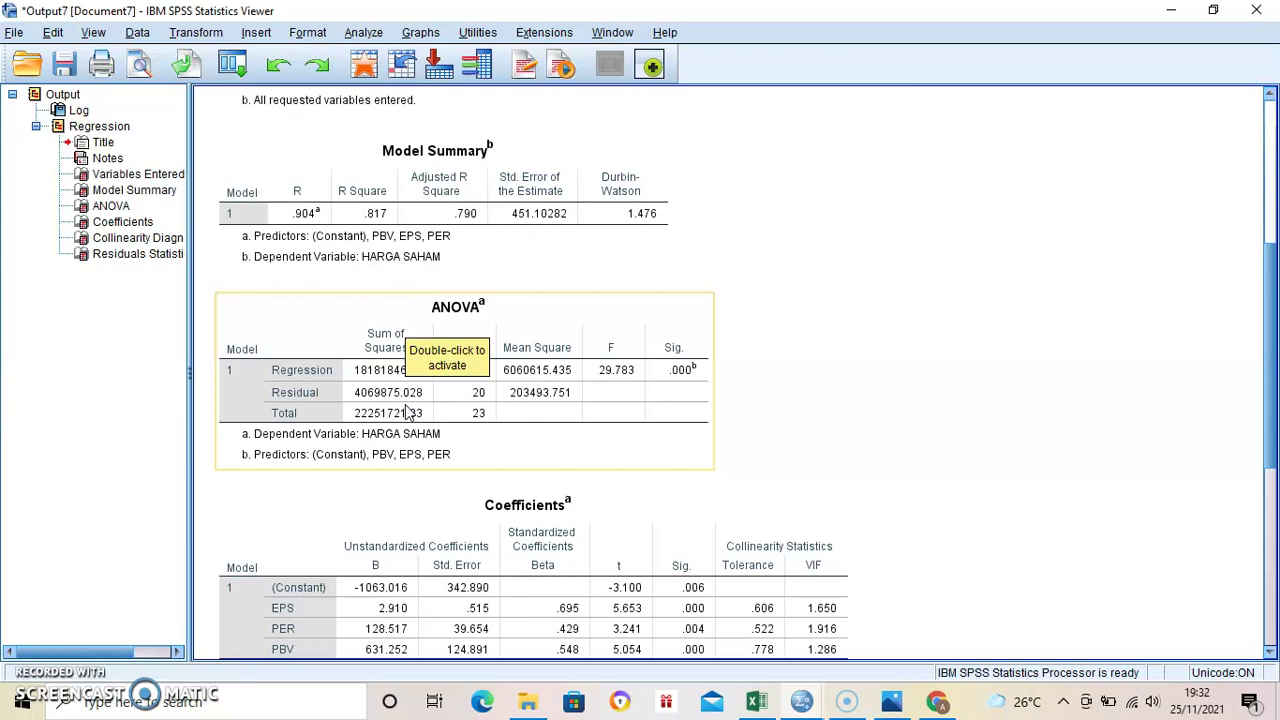
scroll(478, 410, "down", 4)
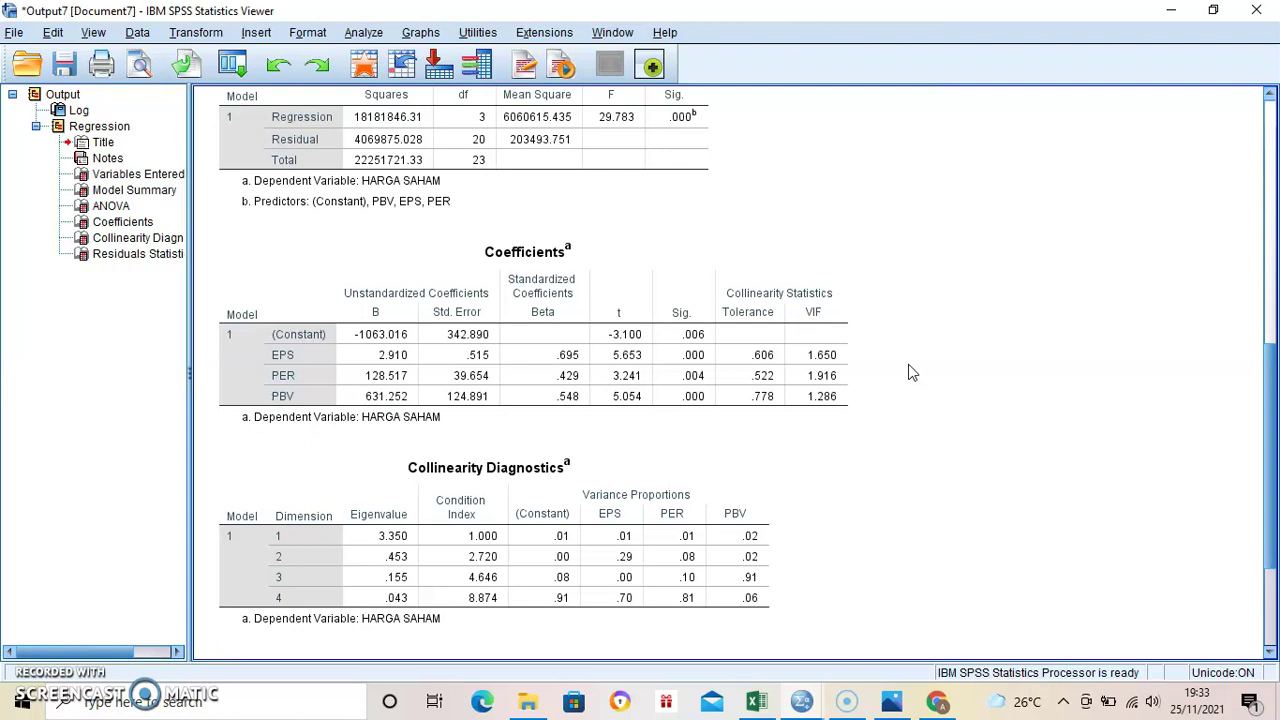
Step: Return to the data set and start computing a new variable with the target name ABS_RES1
mouse_move(776, 680)
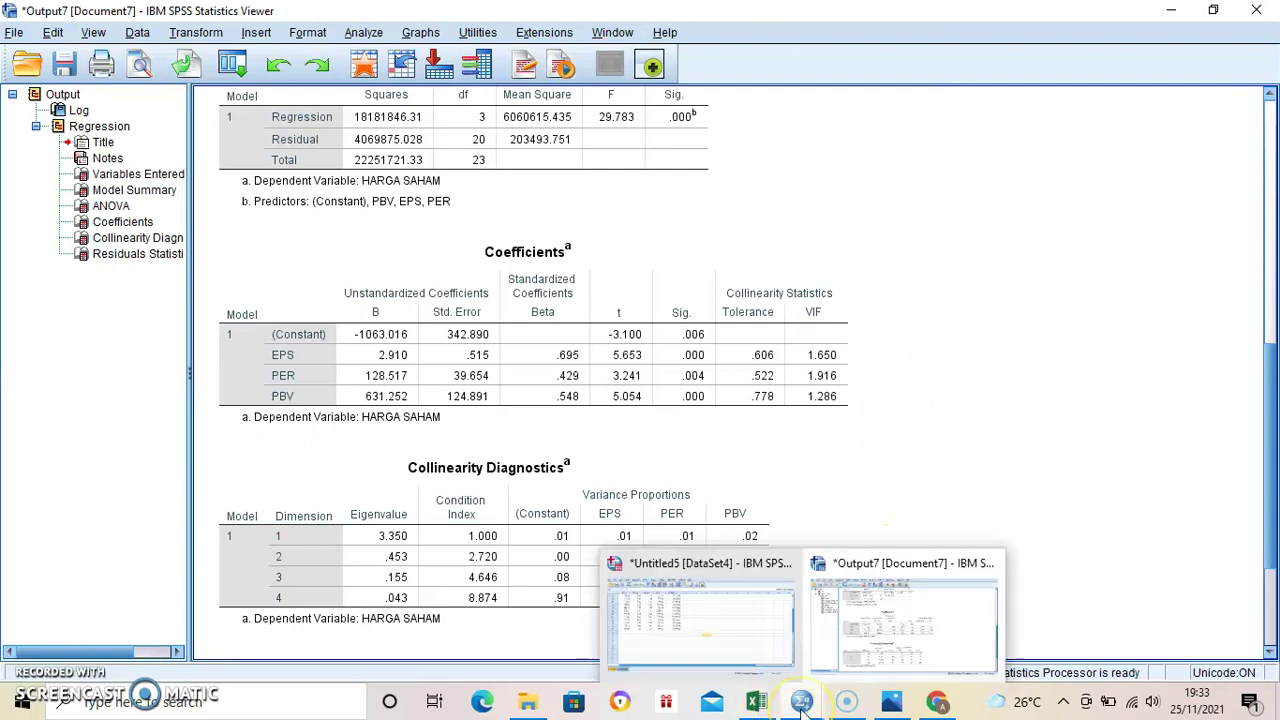
left_click(743, 643)
scroll(538, 442, "up", 4)
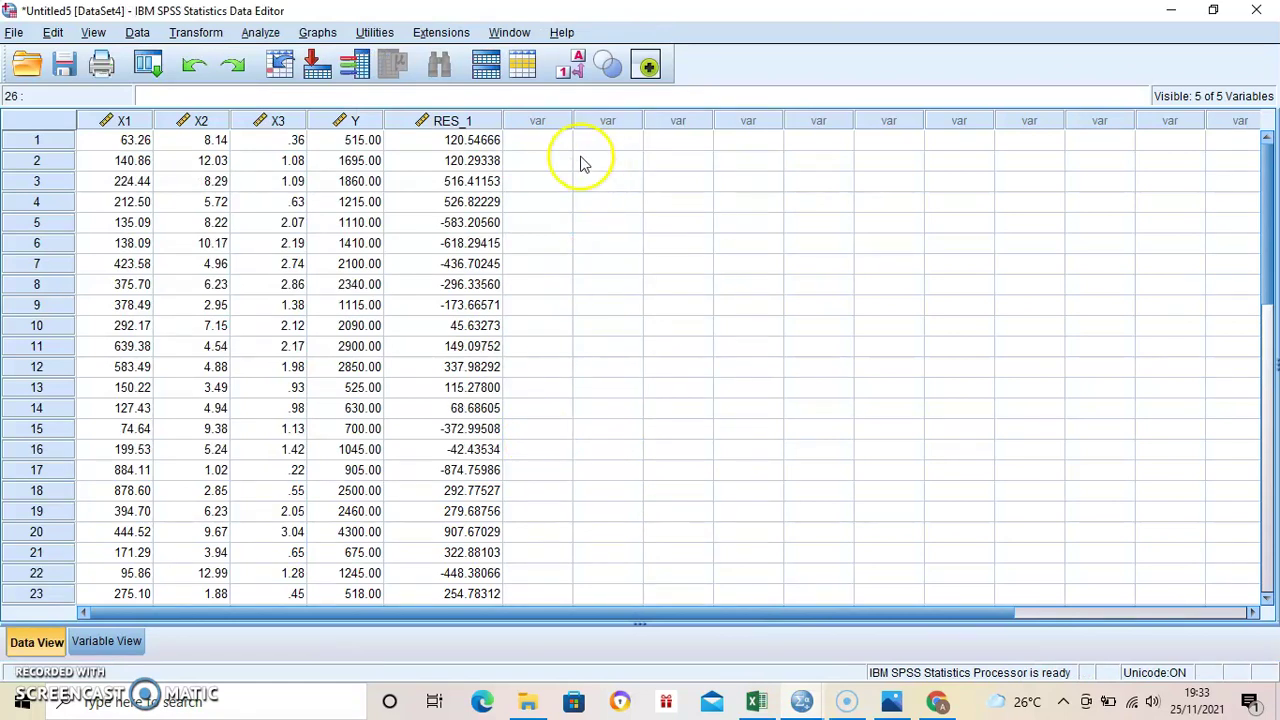
left_click(552, 122)
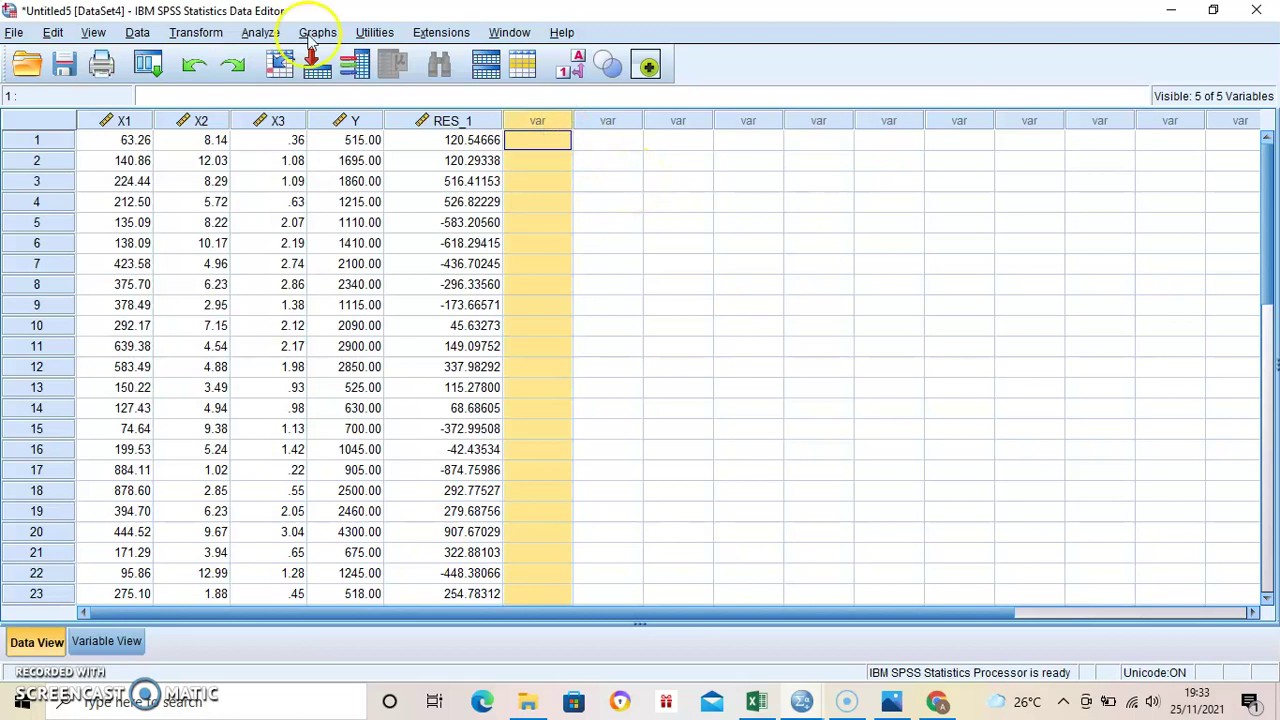
left_click(208, 38)
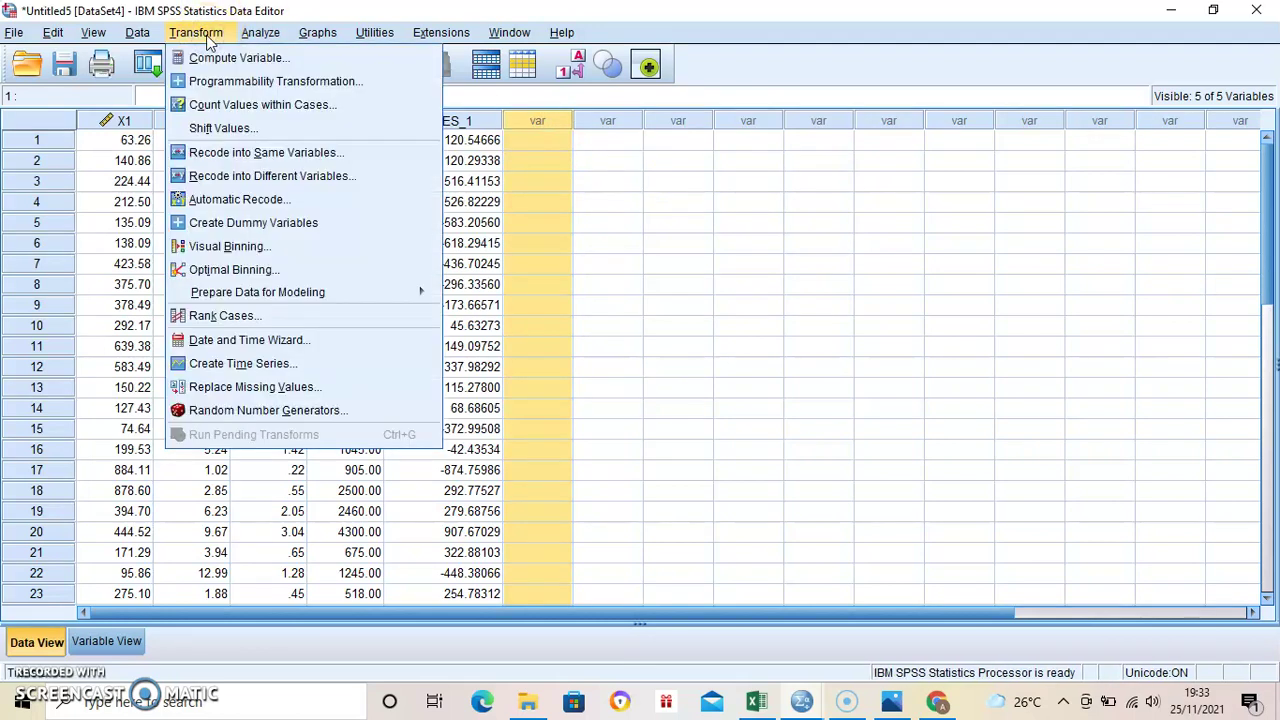
left_click(228, 58)
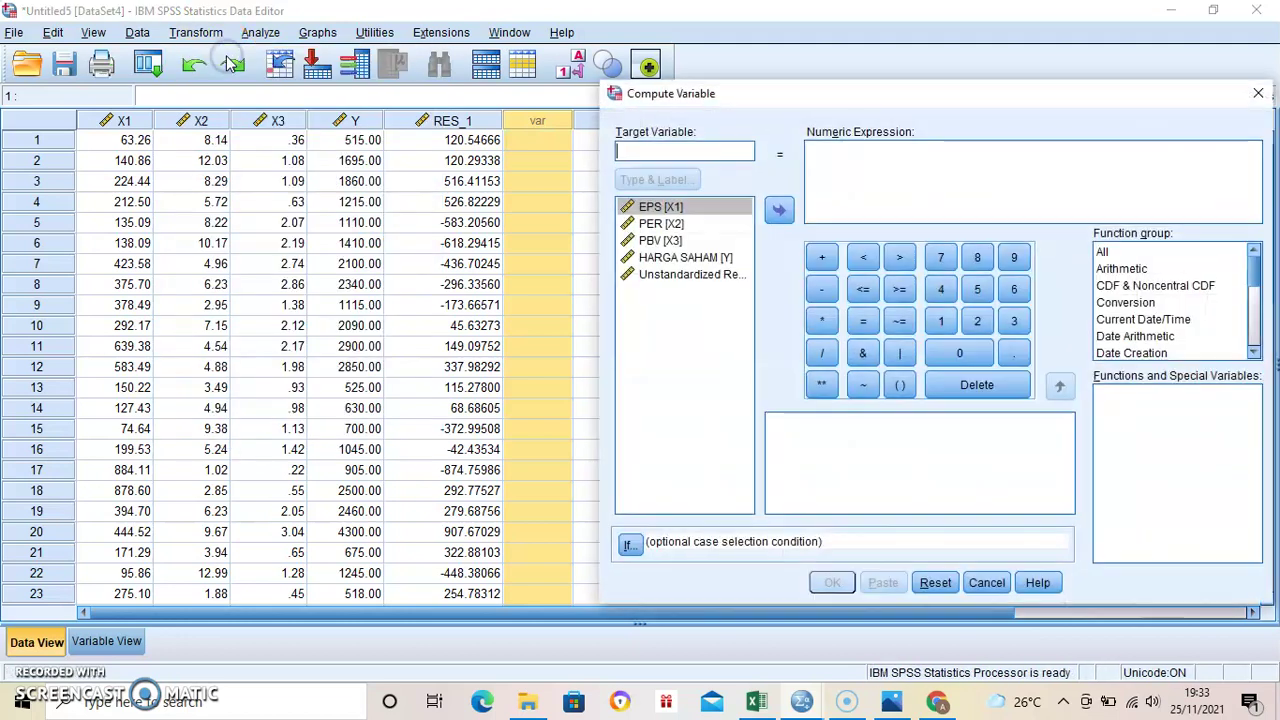
left_click(682, 155)
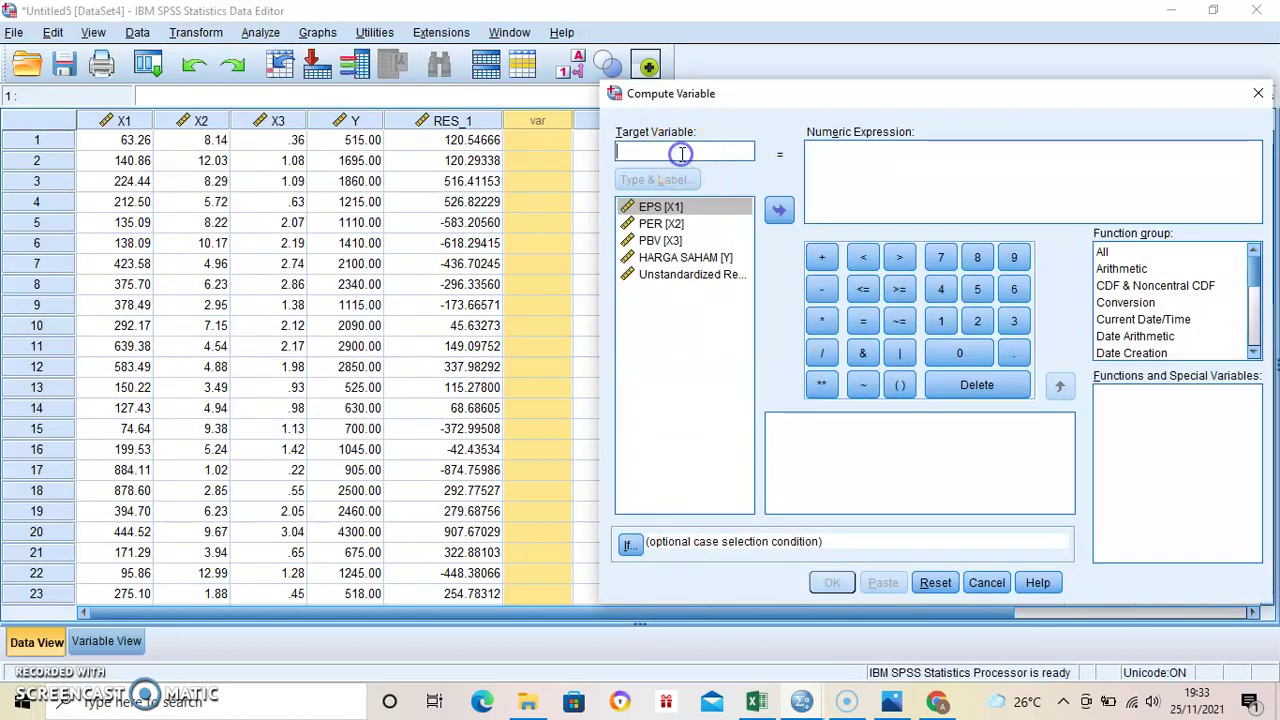
type("ABA")
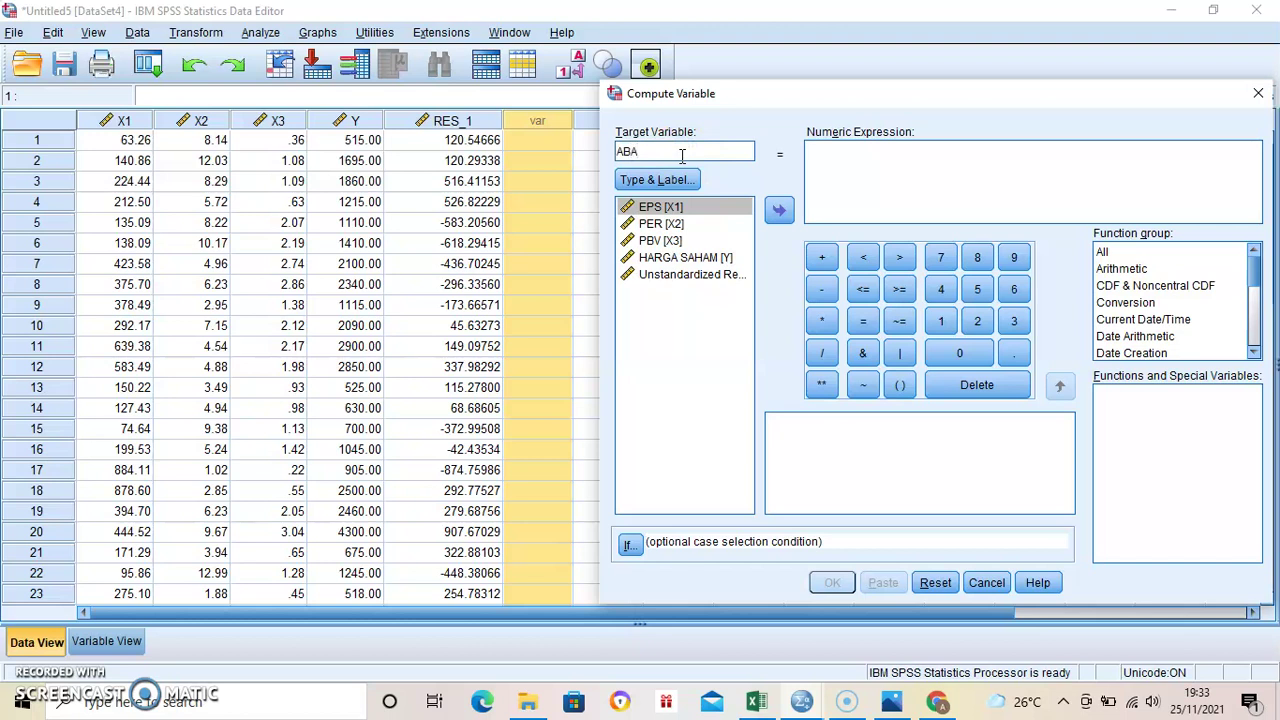
key("BackSpace")
type("S_RES1")
Step: Compute the variable with the expression ABS(RES_1) and return to the data set
left_click(702, 275)
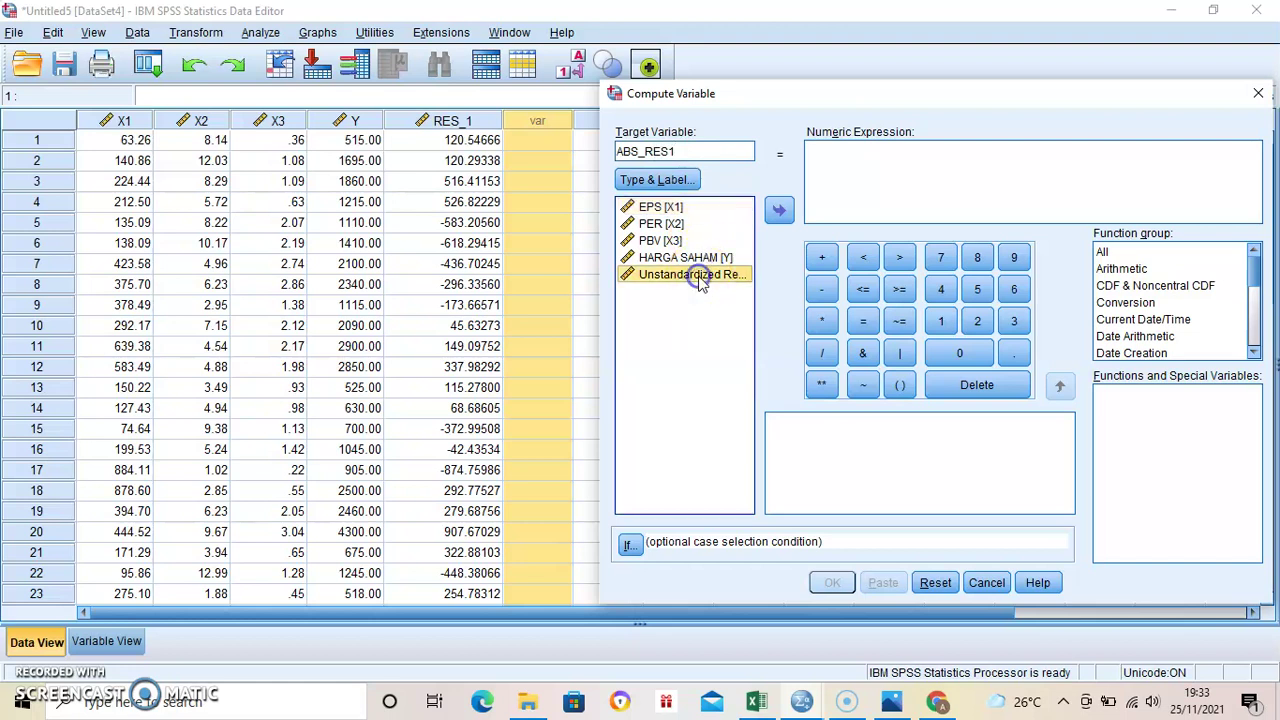
left_click(828, 167)
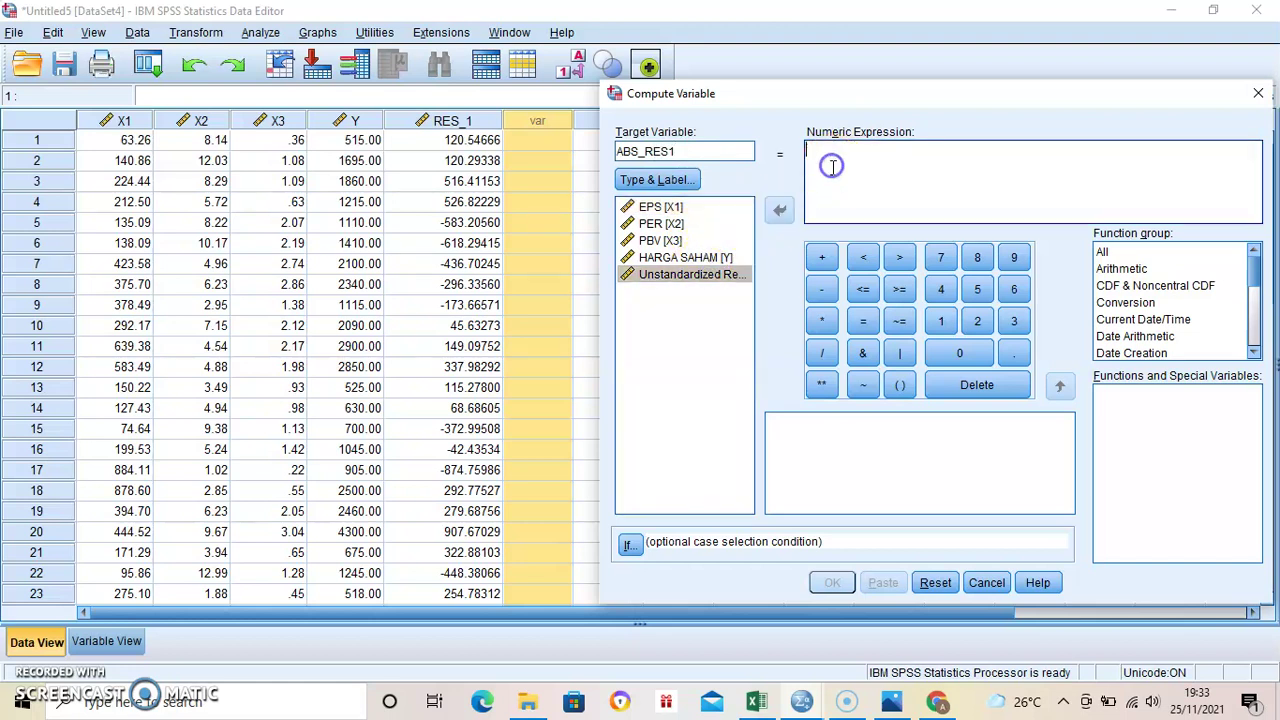
type("ABS")
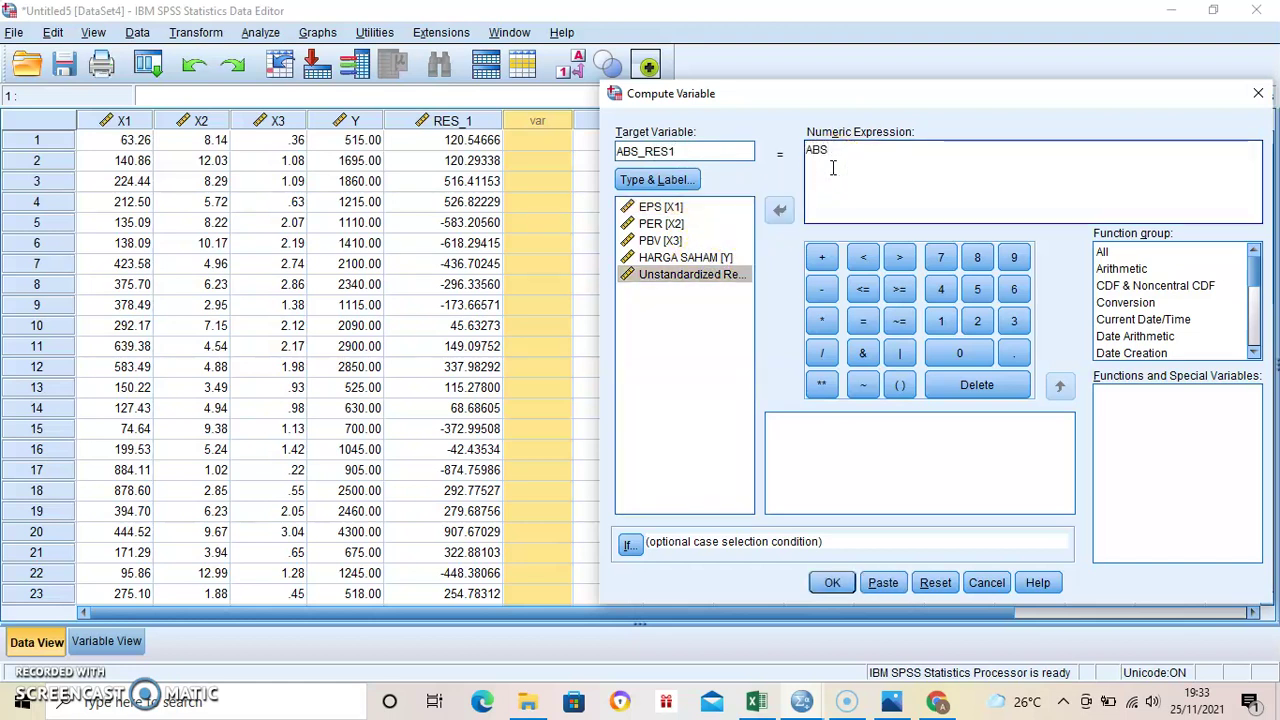
type("(RES_1)")
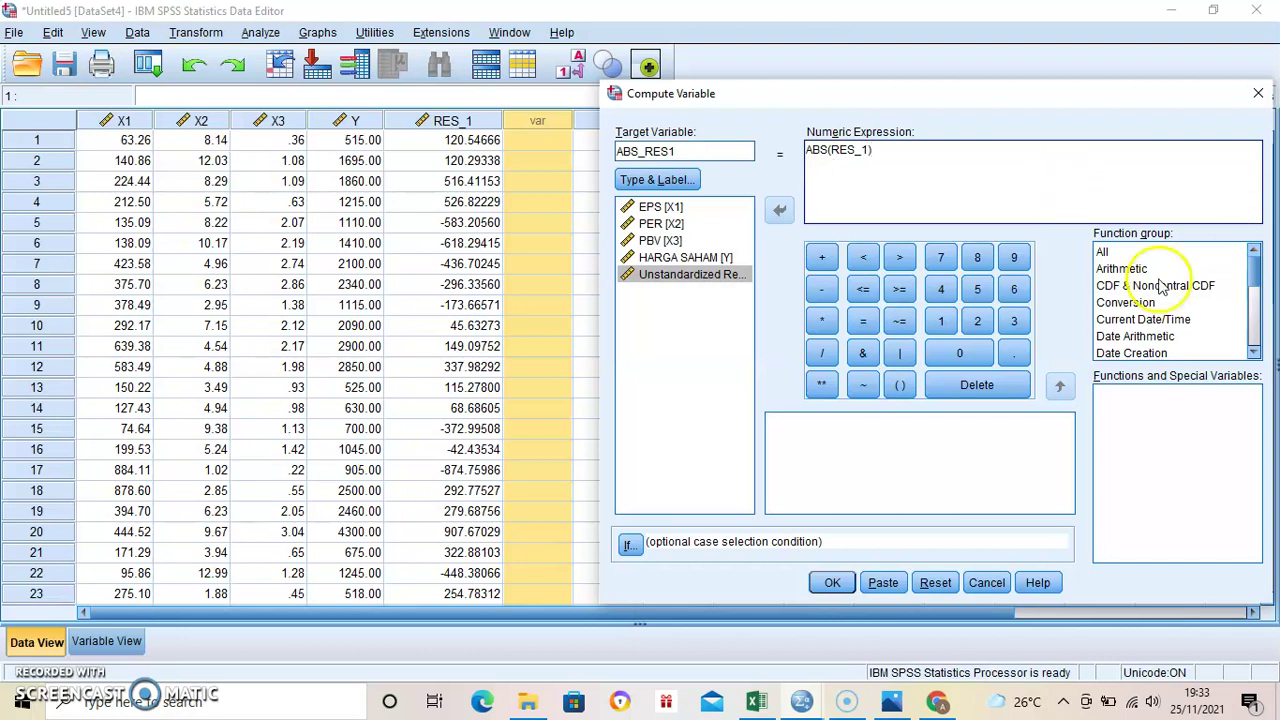
left_click(1104, 253)
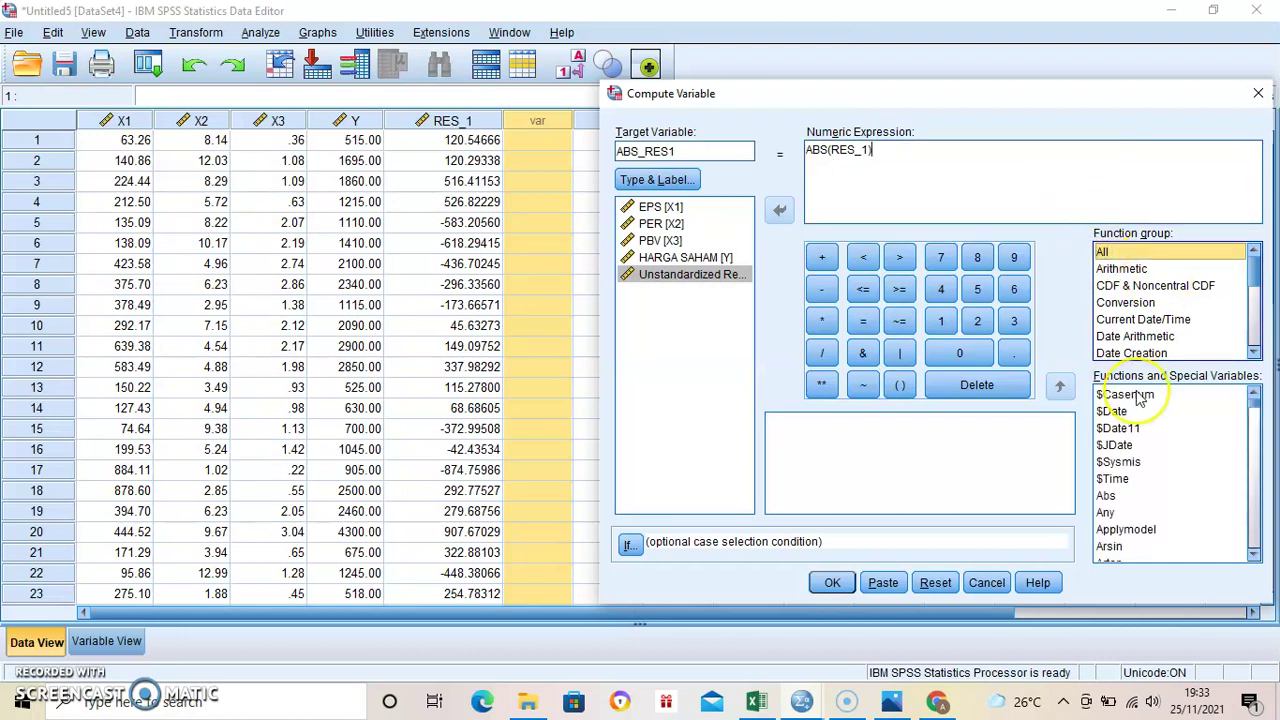
left_click(1110, 497)
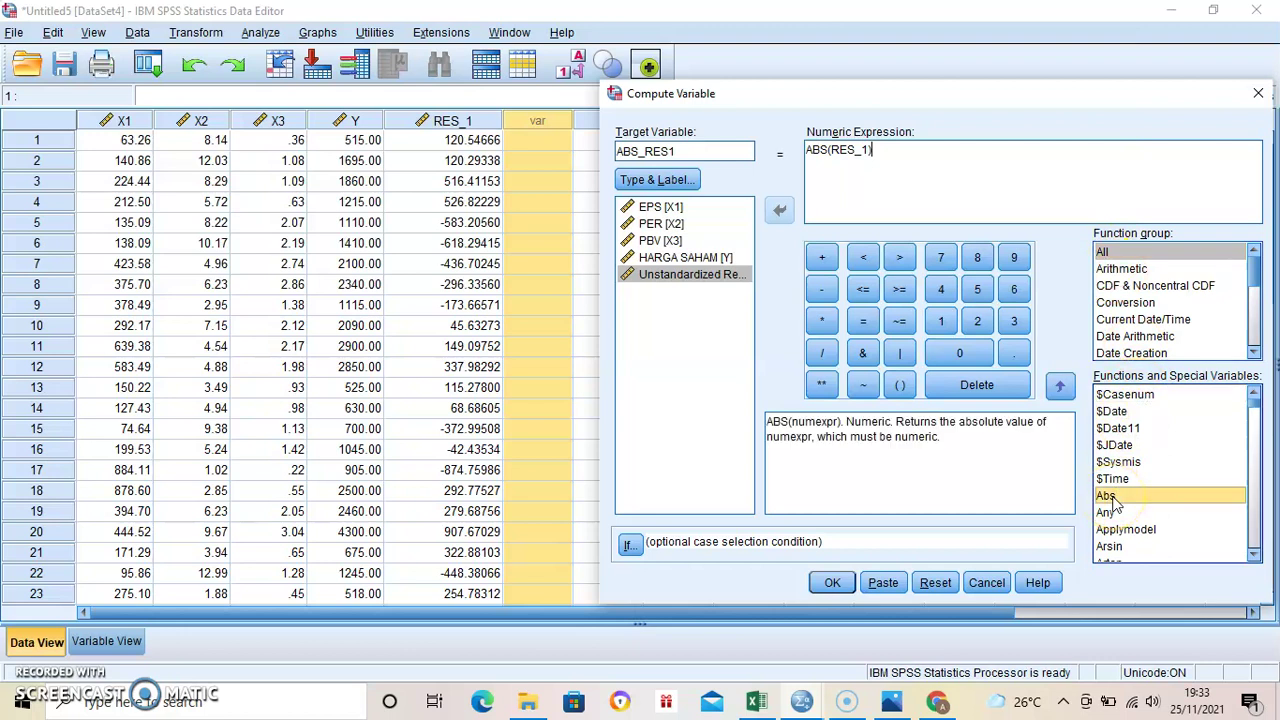
left_click(832, 582)
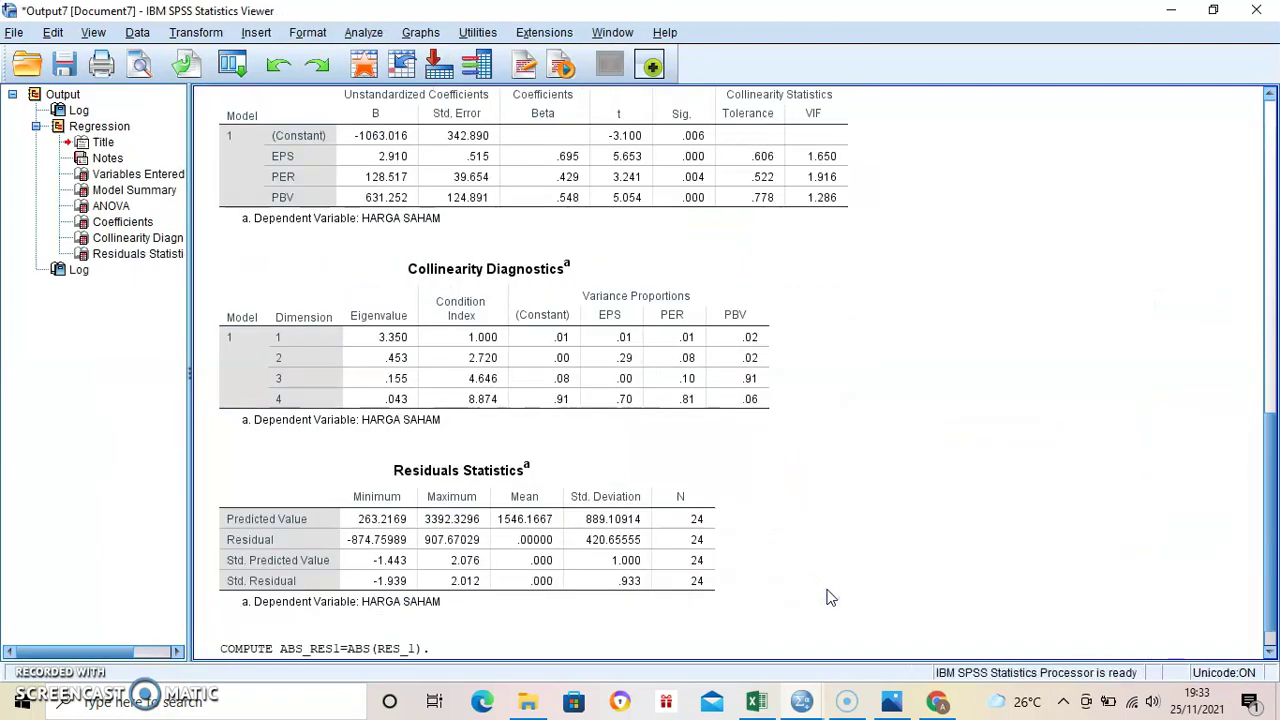
left_click(1169, 12)
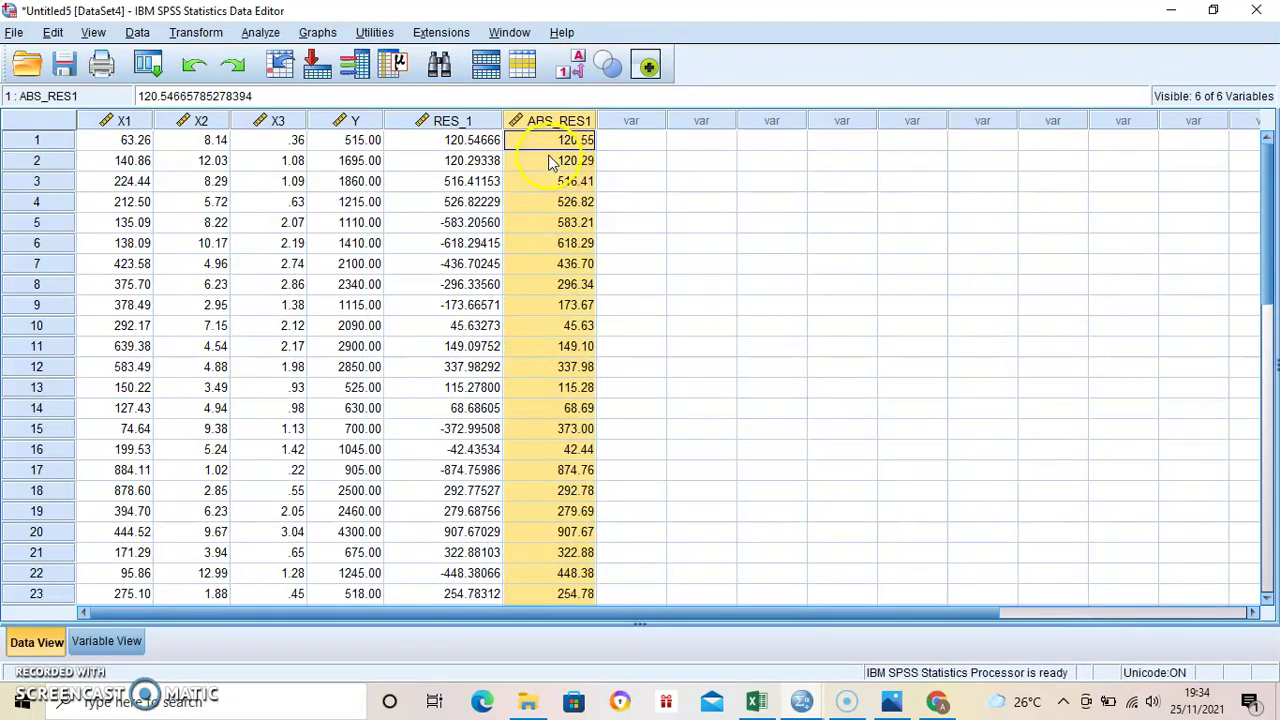
Step: Set up a linear regression with ABS_RES1 replacing HARGA SAHAM as the dependent variable, keeping EPS, PER and PBV as independents
left_click(263, 34)
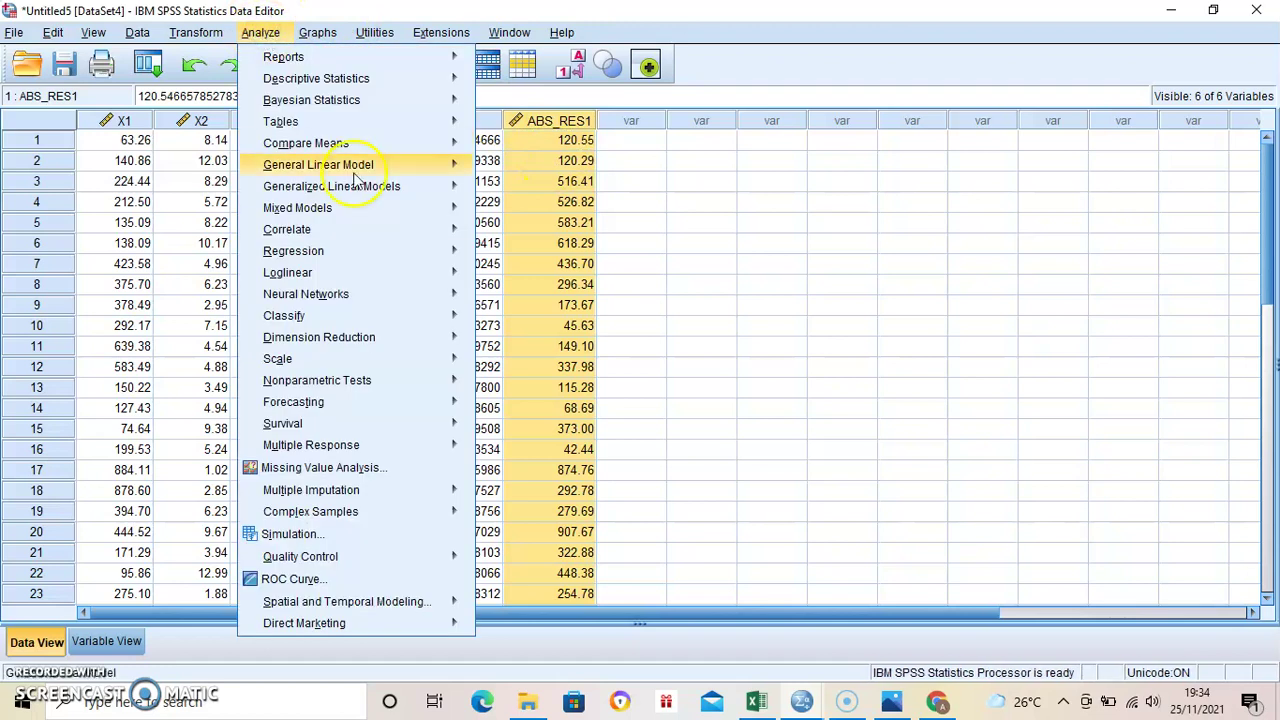
mouse_move(378, 250)
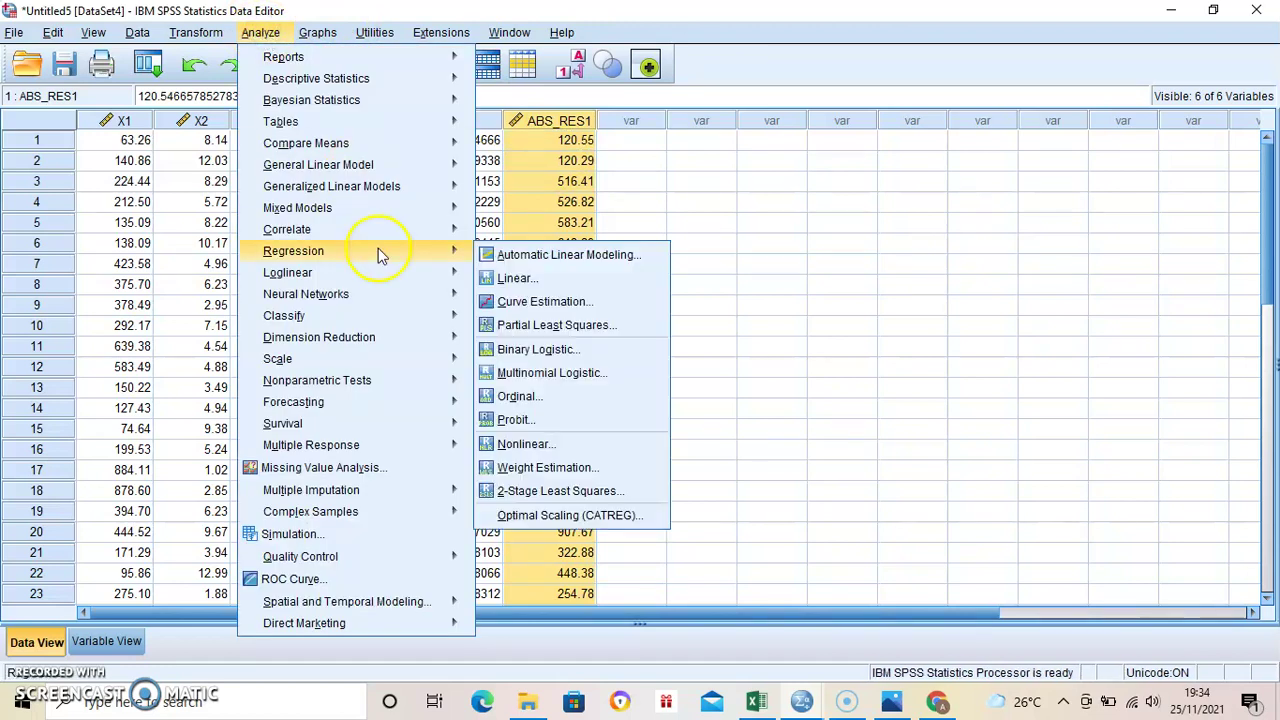
left_click(505, 285)
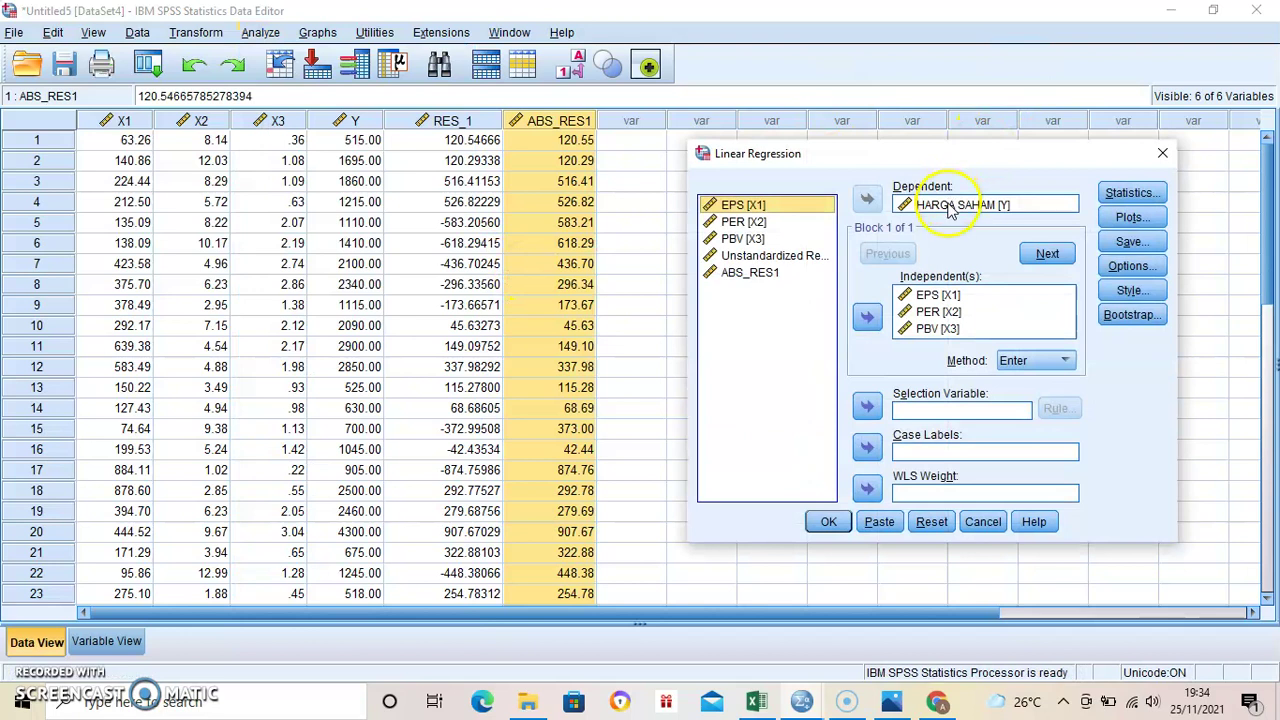
left_click(950, 205)
left_click(867, 198)
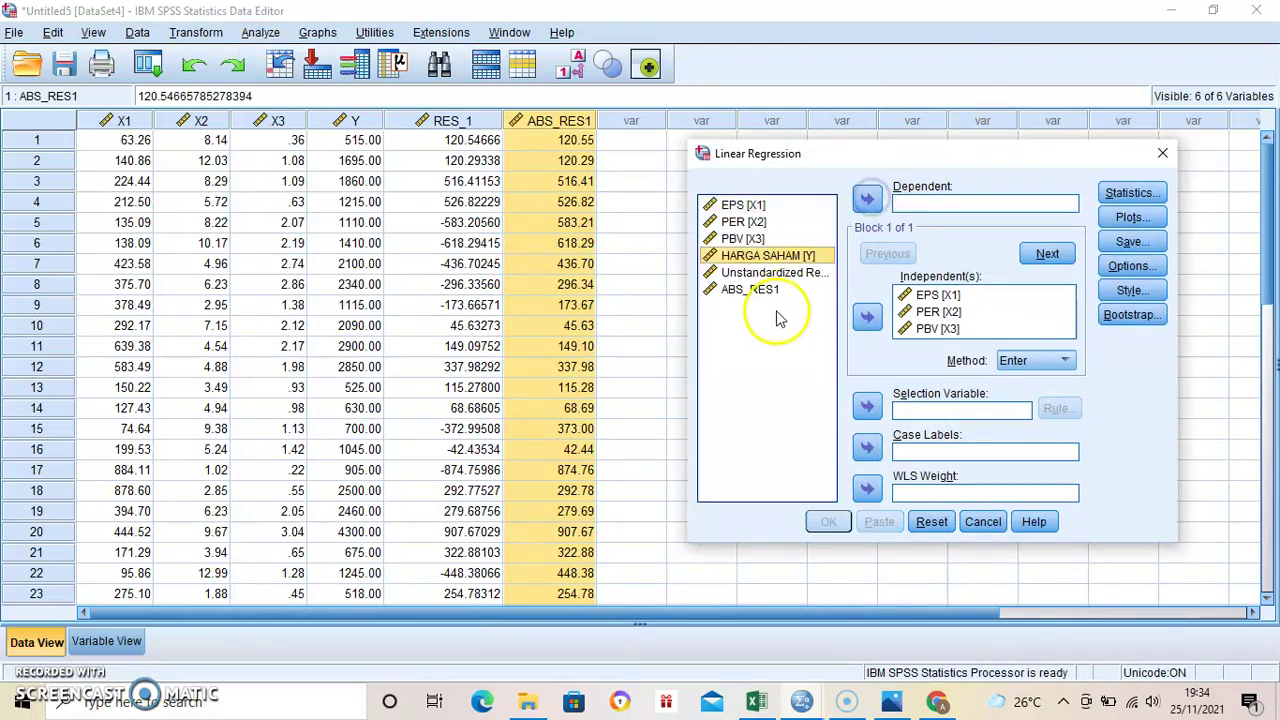
left_click(755, 290)
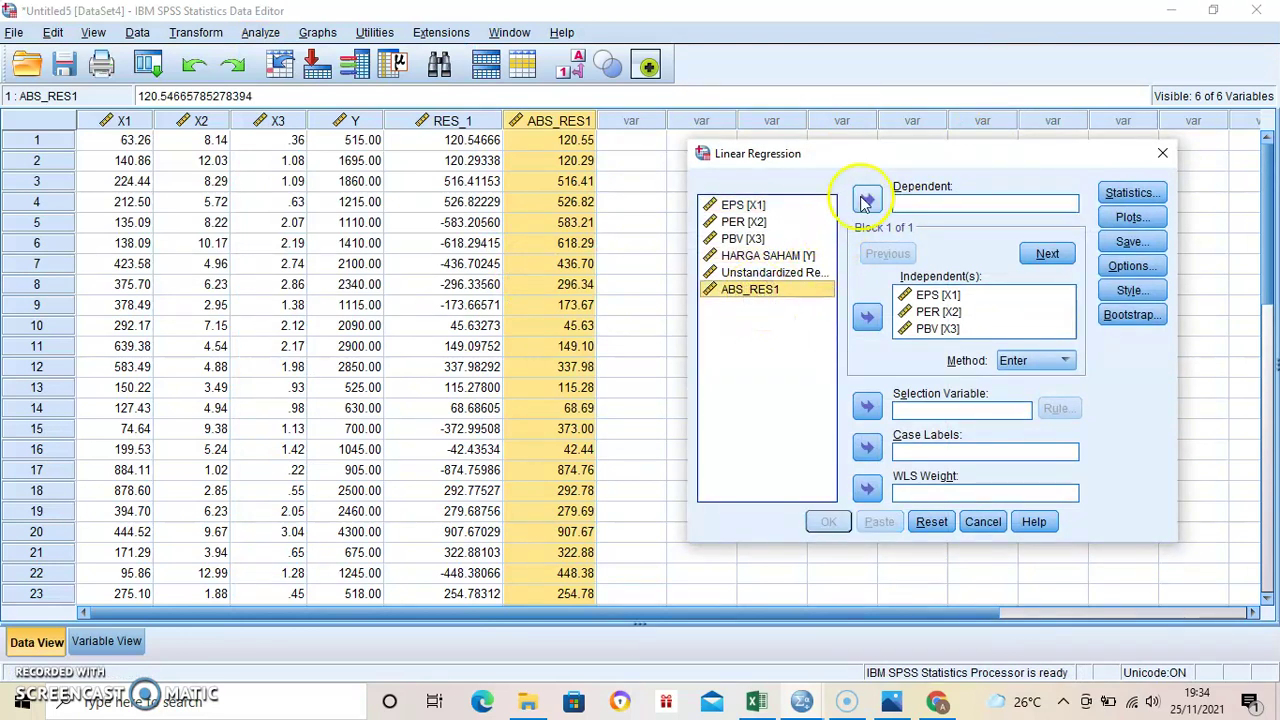
left_click(866, 201)
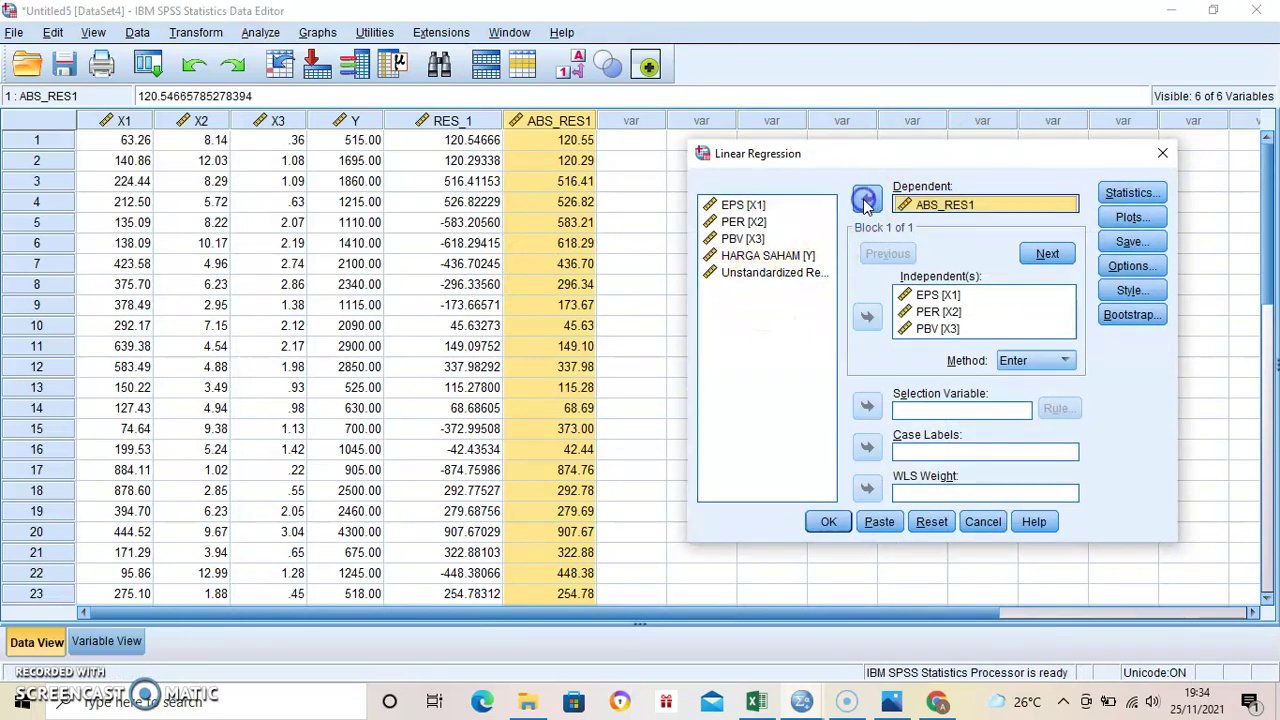
Step: Turn off saving of unstandardized residuals and run the ABS_RES1 regression
left_click(1132, 244)
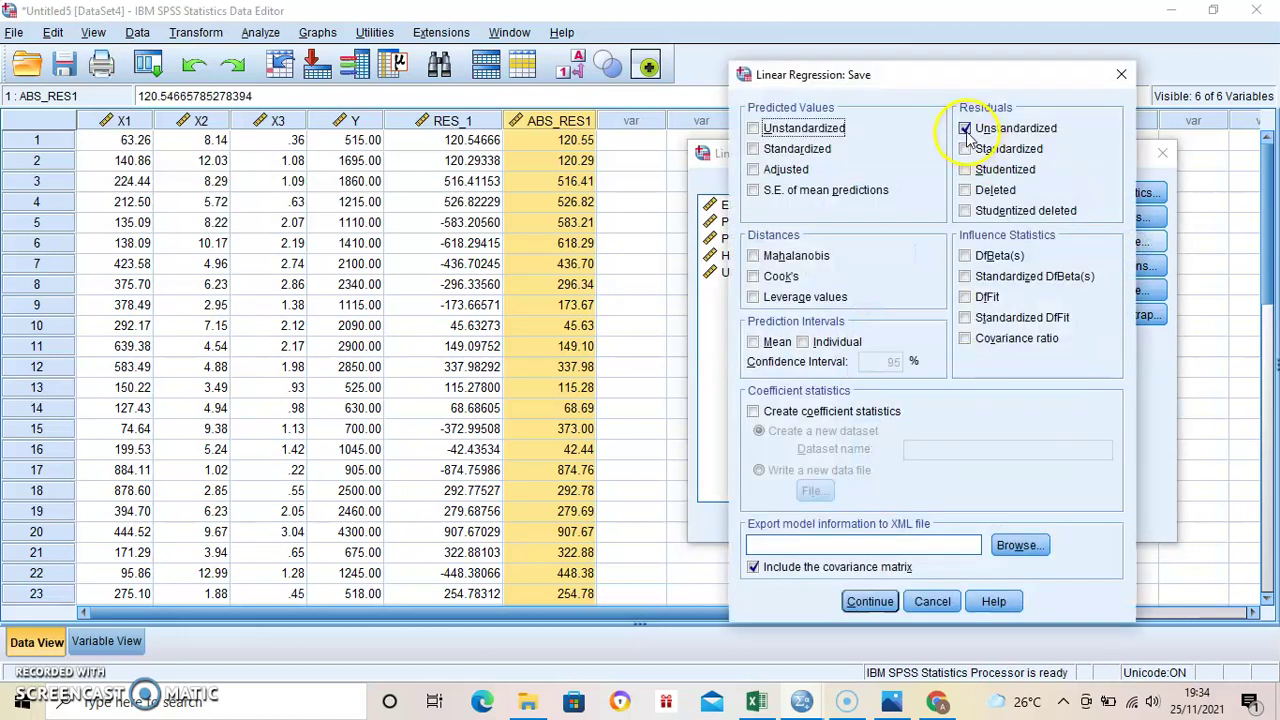
left_click(965, 130)
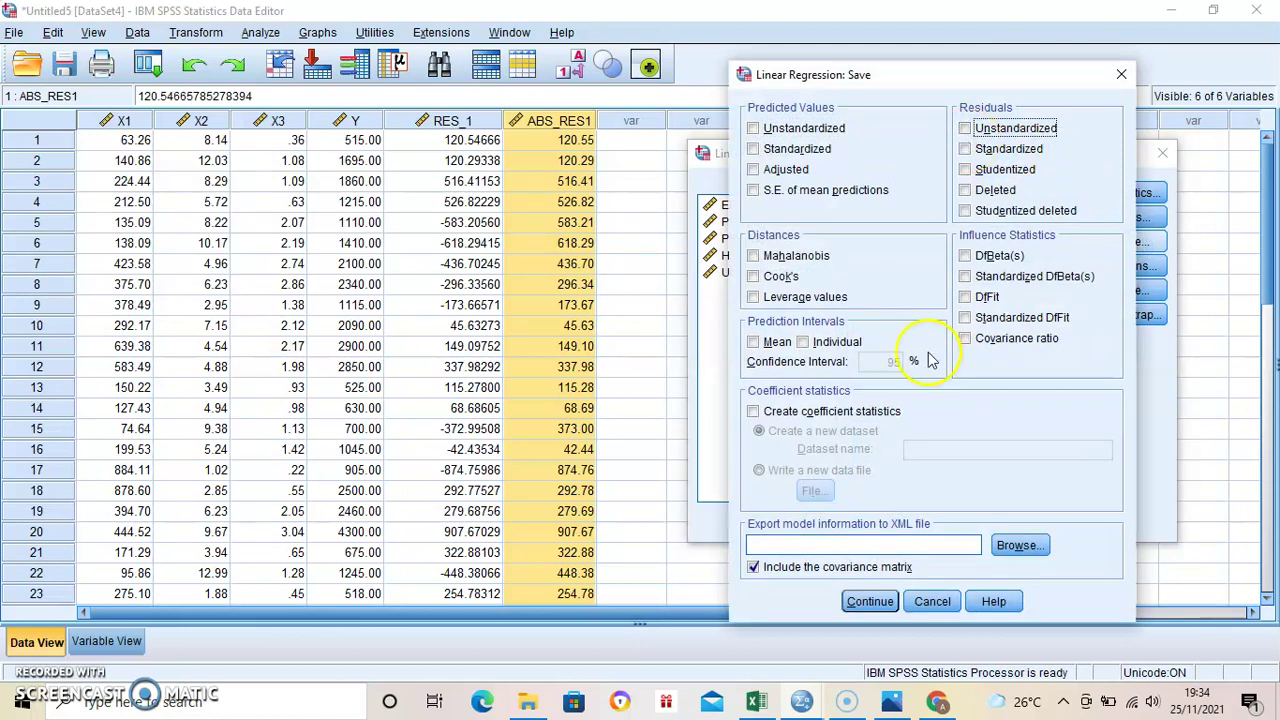
left_click(870, 603)
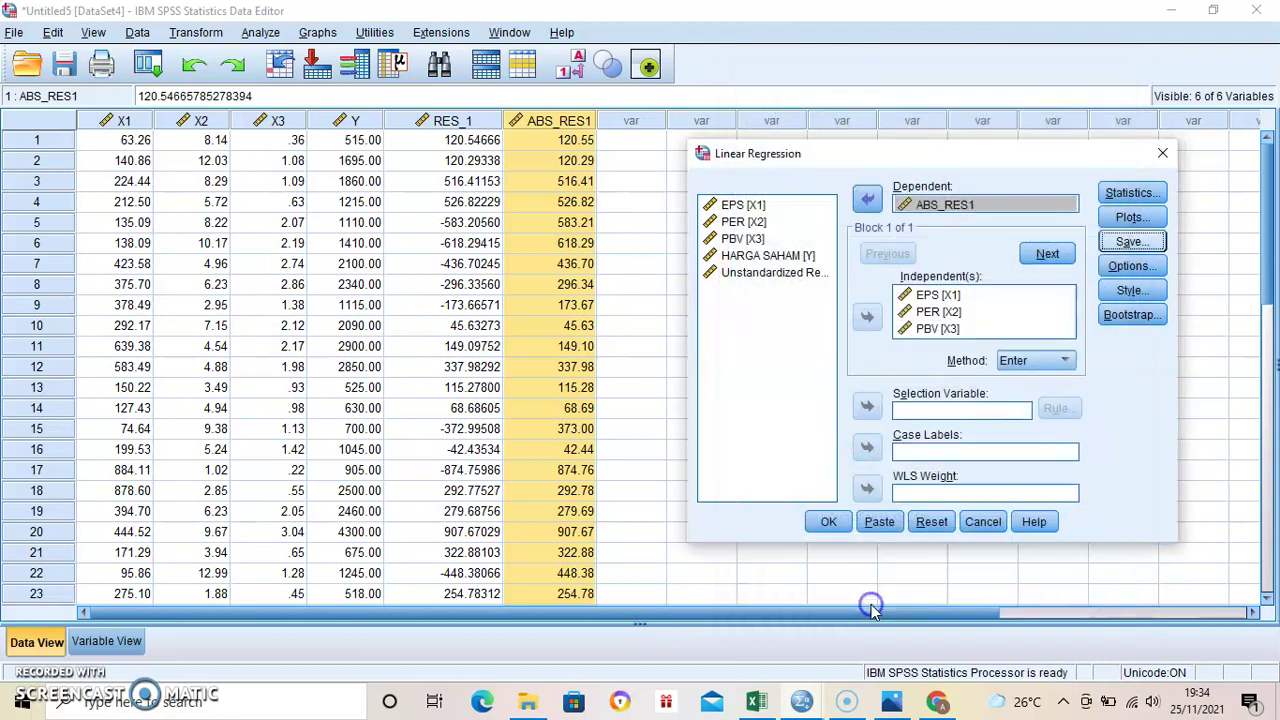
left_click(824, 522)
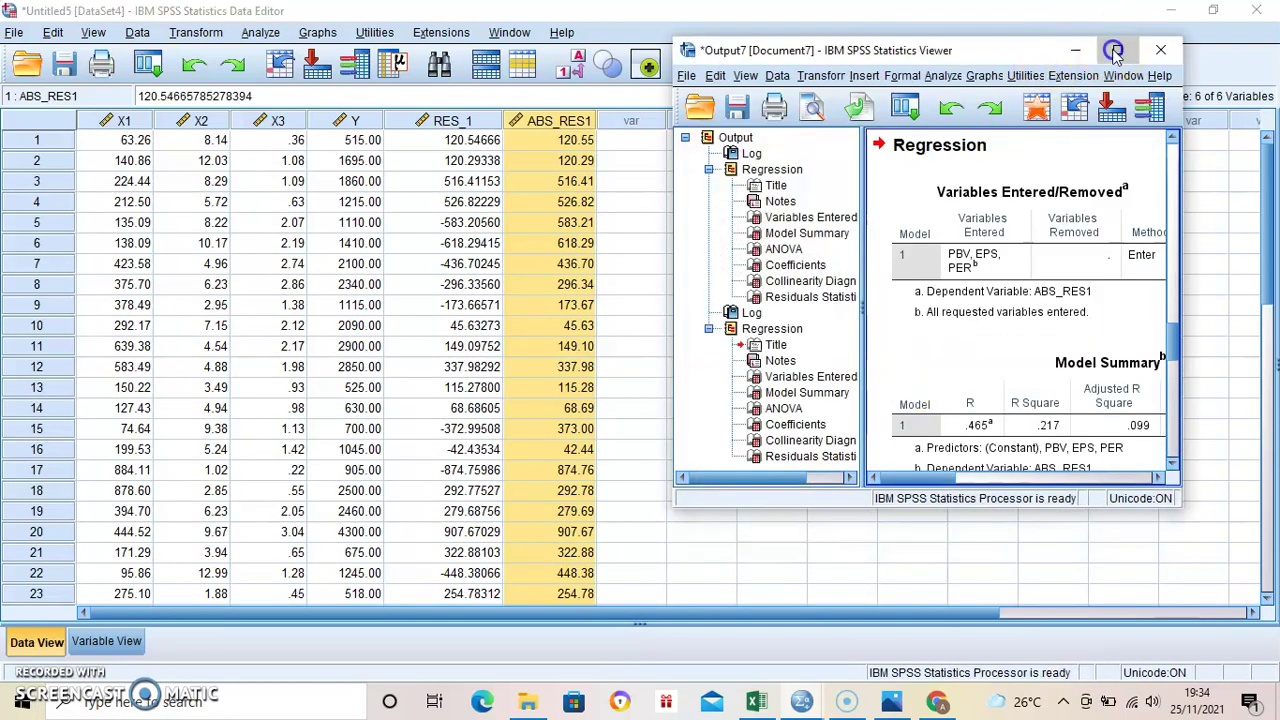
Step: Enlarge the output and examine the significance values of EPS, PER and PBV in the ABS_RES1 Coefficients table
left_click(1117, 49)
scroll(766, 377, "down", 5)
scroll(770, 383, "down", 3)
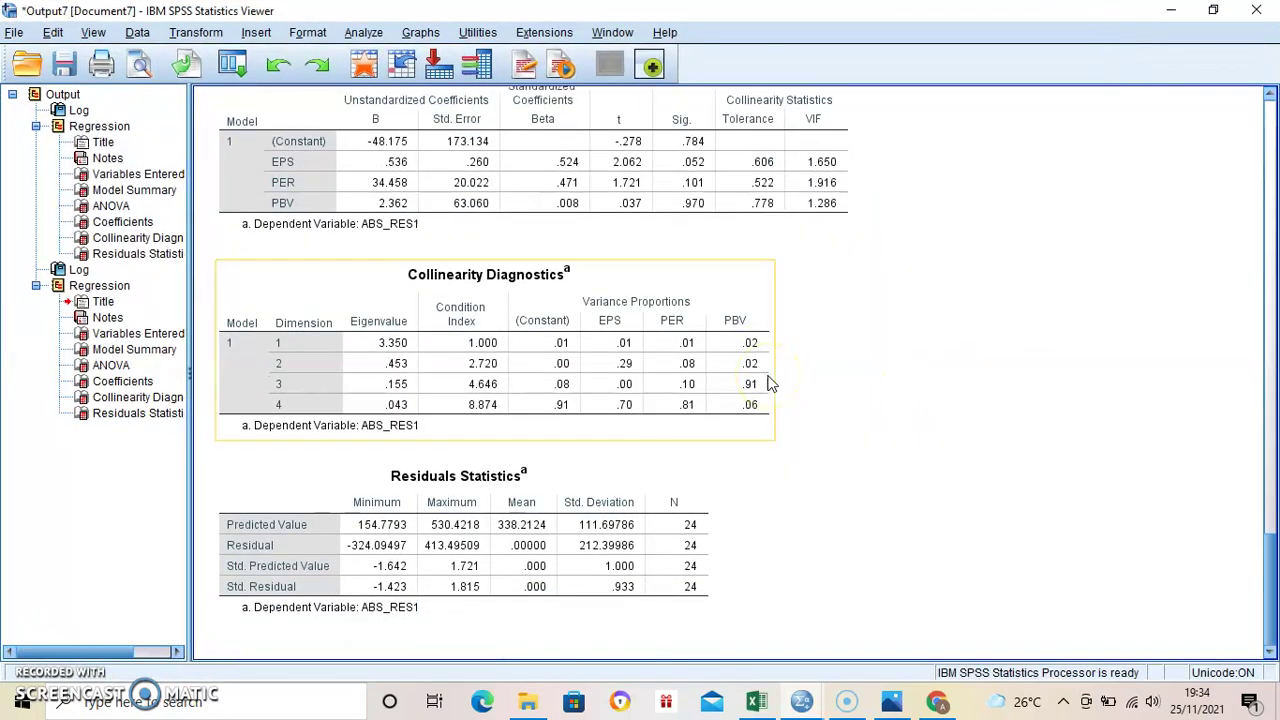
left_click(806, 308)
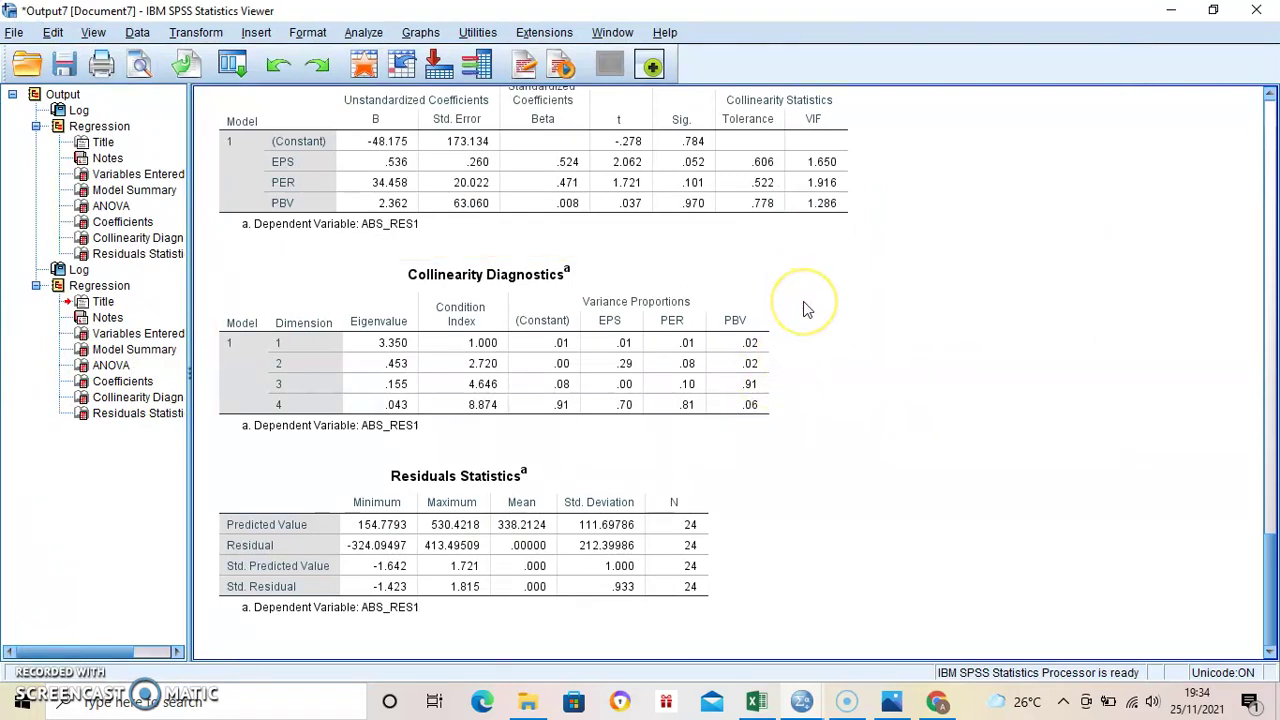
scroll(803, 304, "up", 5)
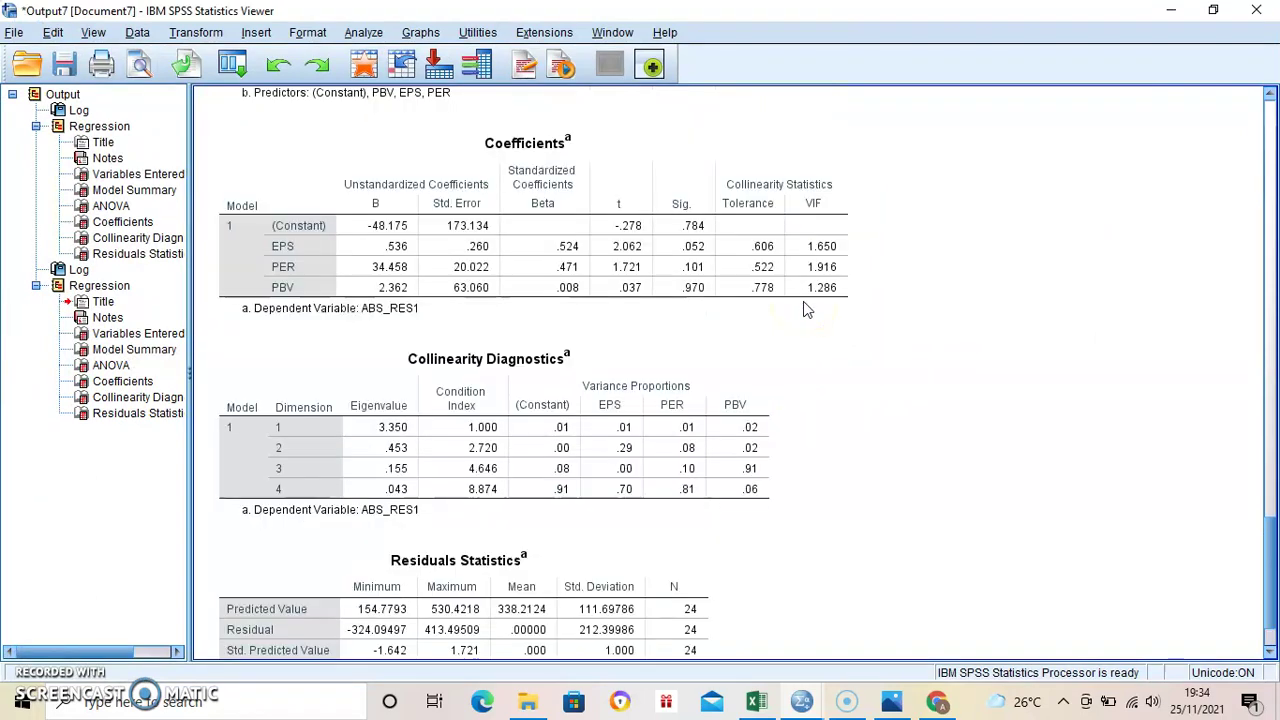
left_click(757, 252)
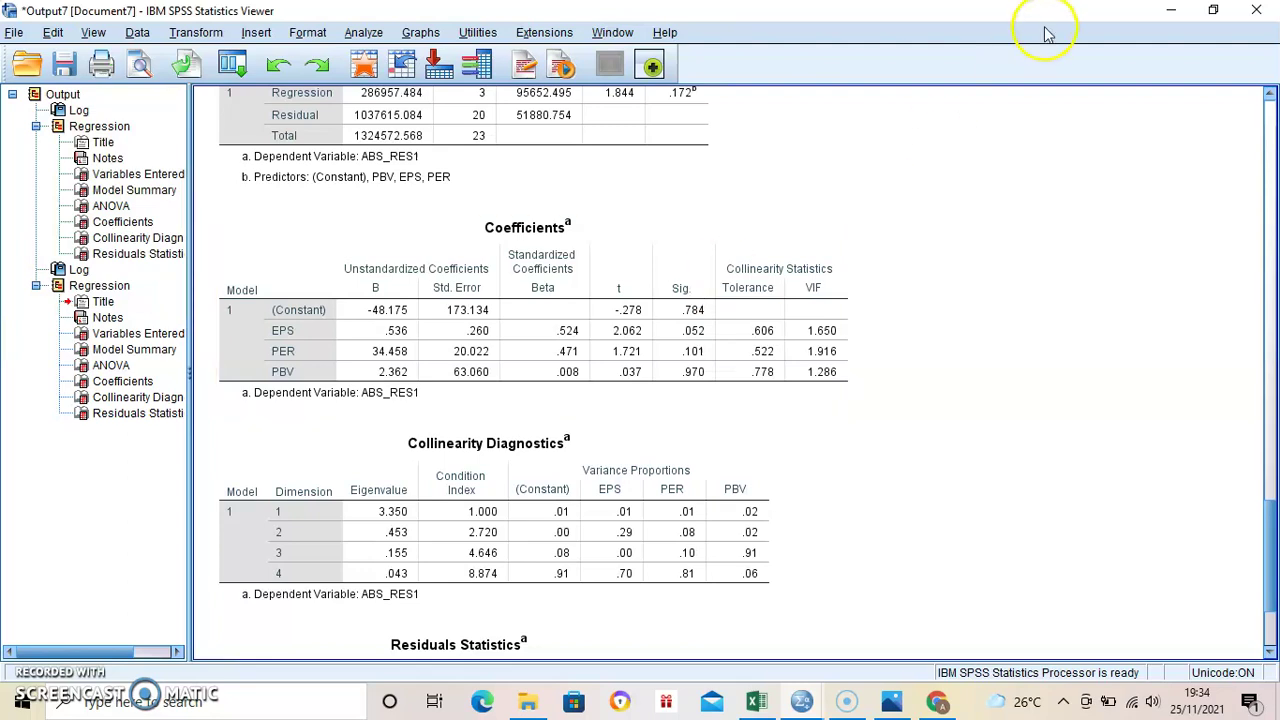
Step: Return to the data set and run a one-sample Kolmogorov-Smirnov test on Unstandardized Residual (RES_1) against the Normal distribution
left_click(1170, 12)
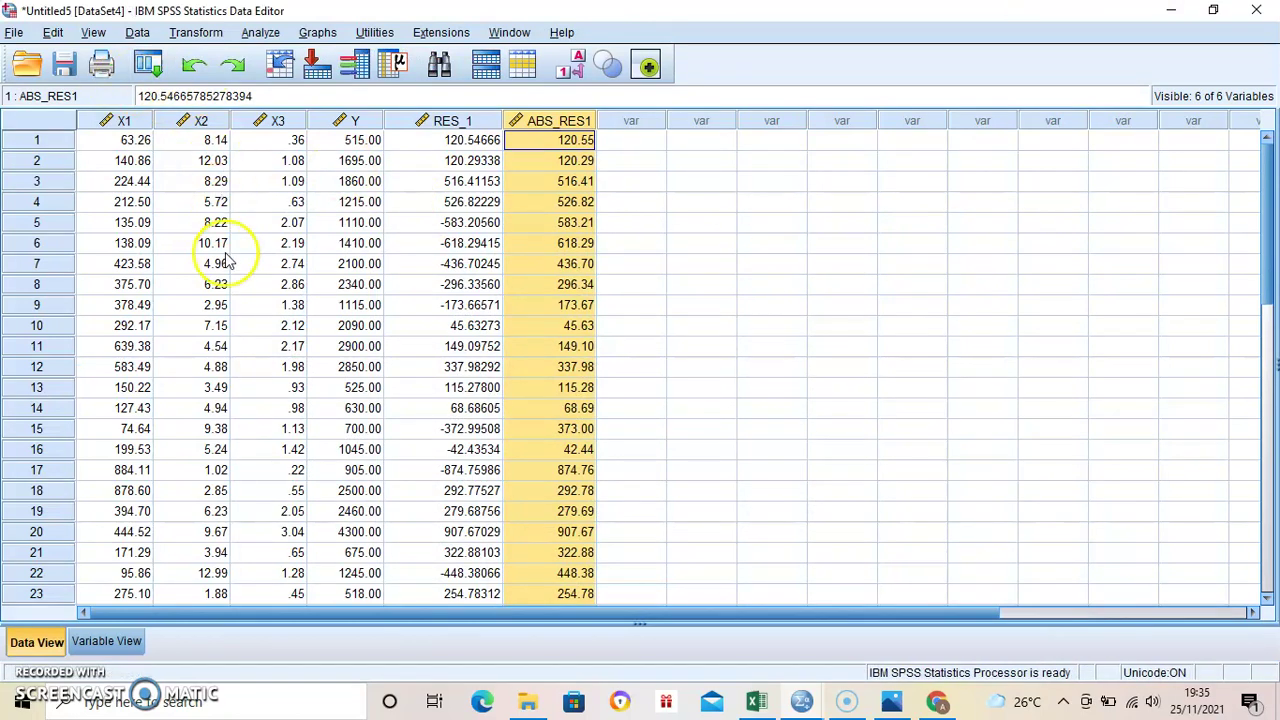
left_click(260, 33)
mouse_move(354, 384)
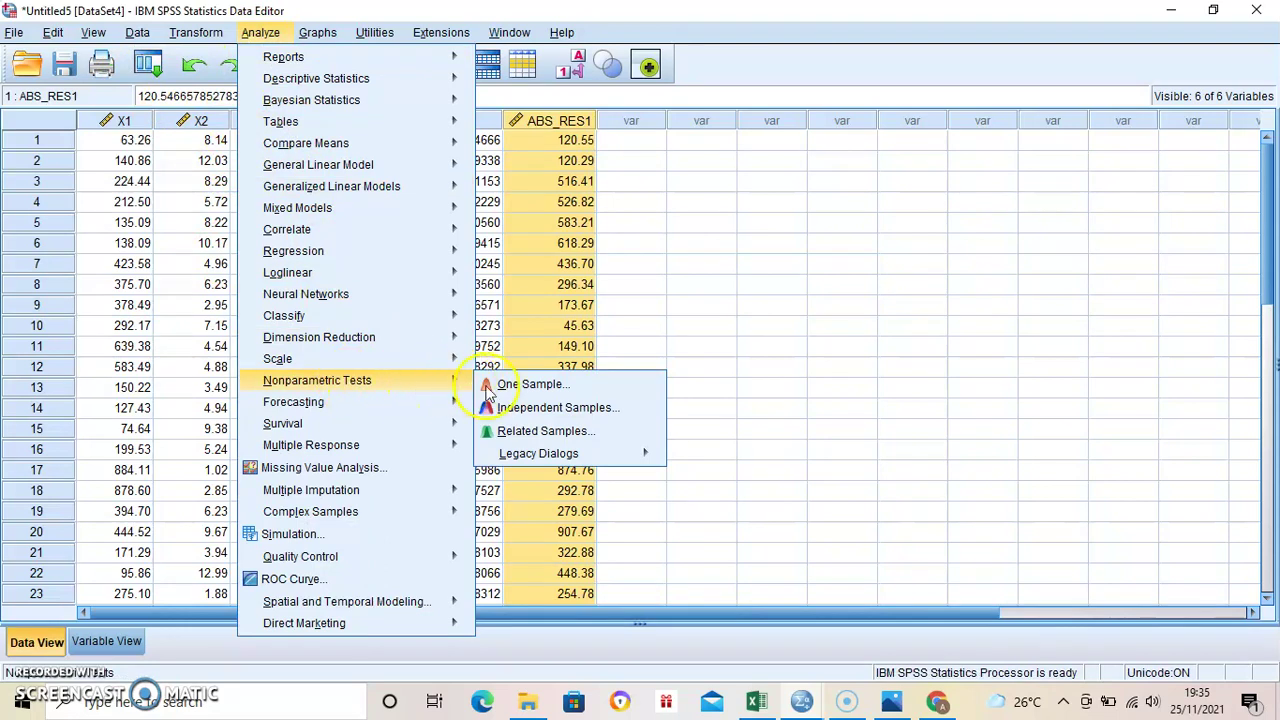
mouse_move(540, 455)
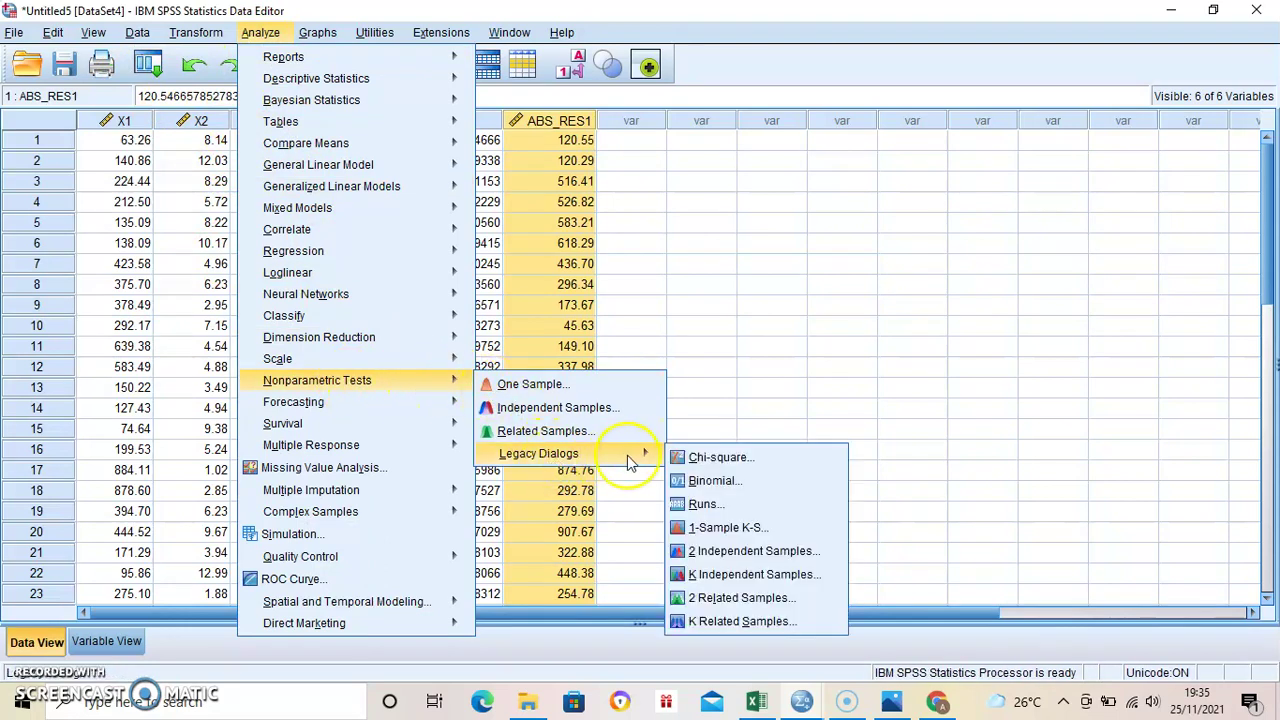
left_click(728, 528)
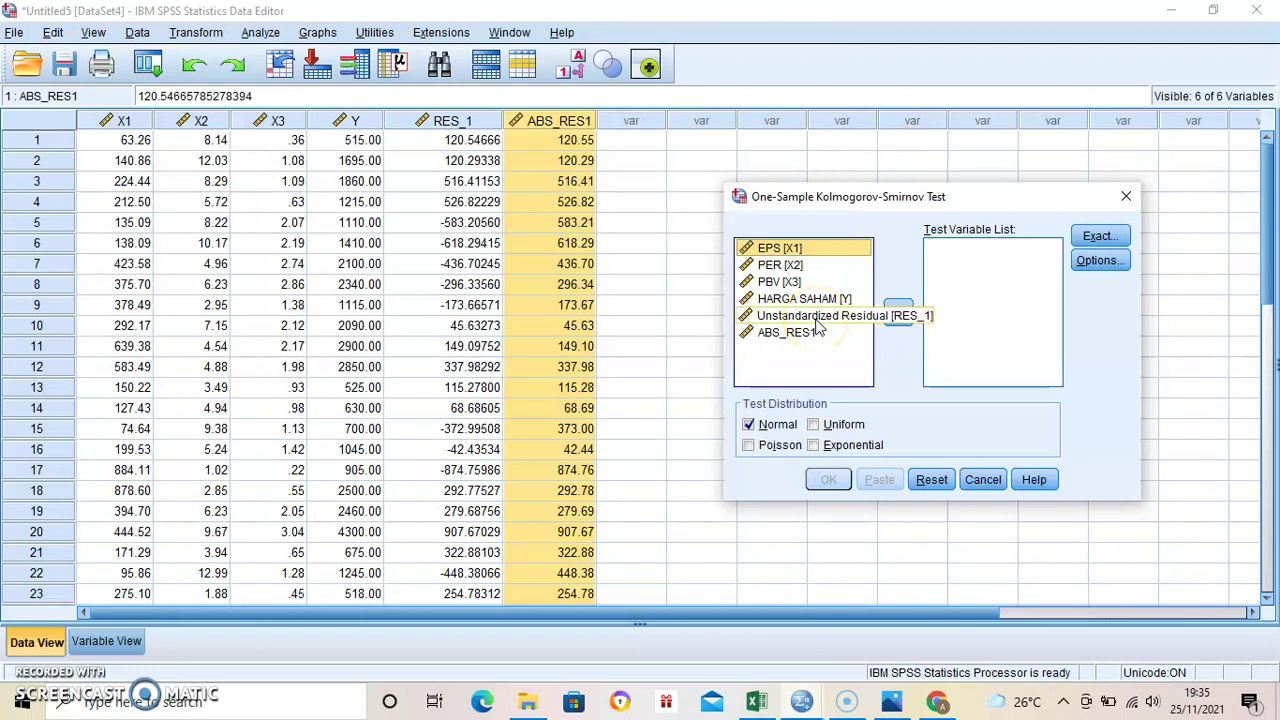
left_click(815, 317)
left_click(898, 312)
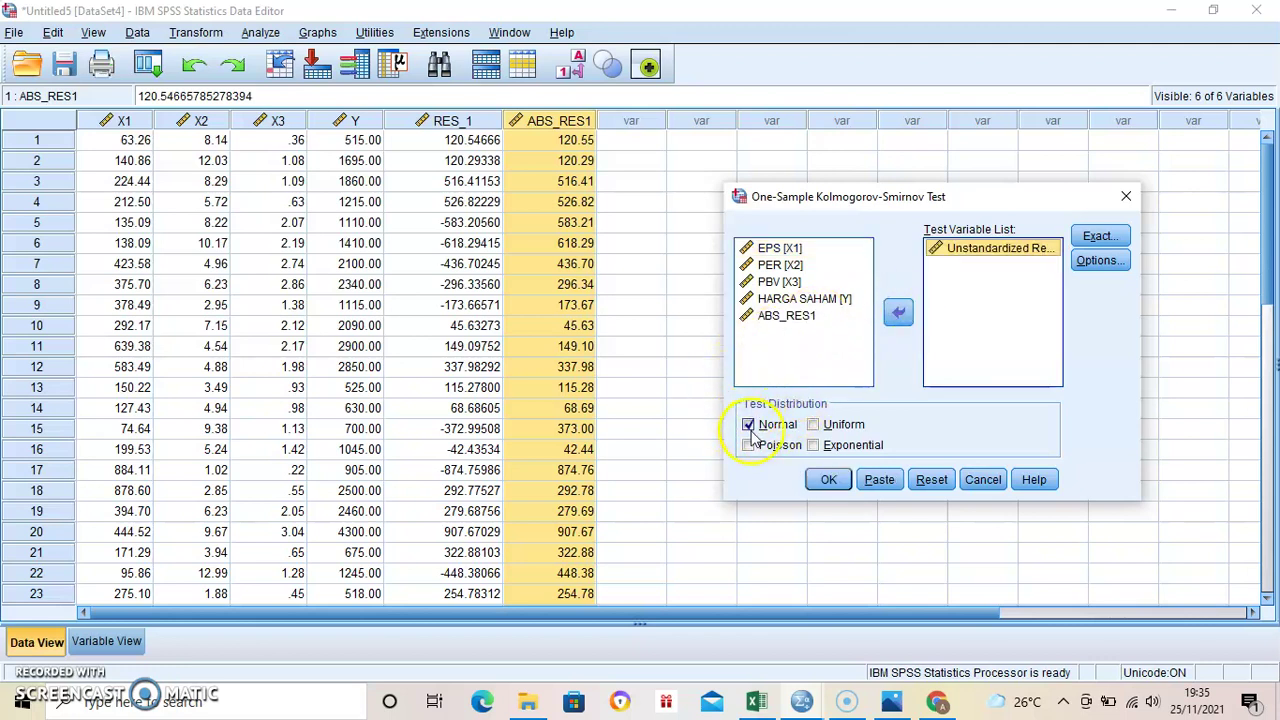
left_click(829, 480)
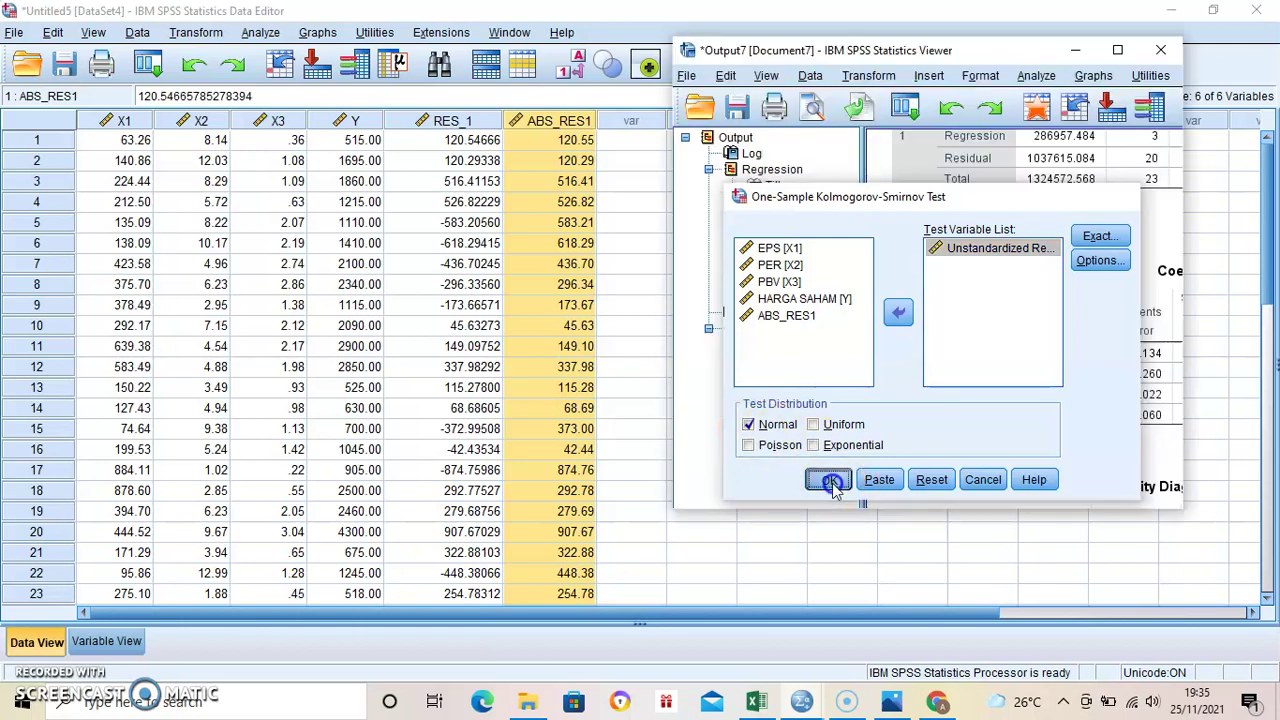
Step: Enlarge the output and examine the Asymp. Sig. (2-tailed) row of the One-Sample Kolmogorov-Smirnov Test table
left_click(1119, 50)
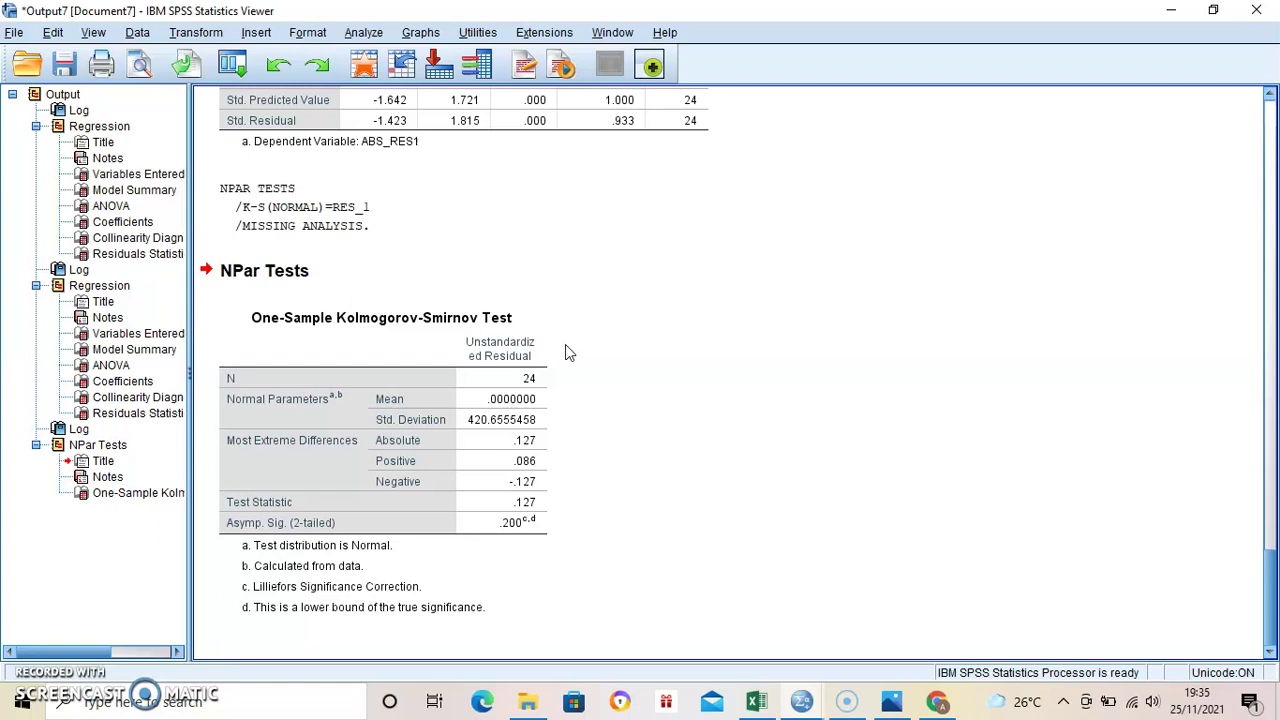
left_click(210, 512)
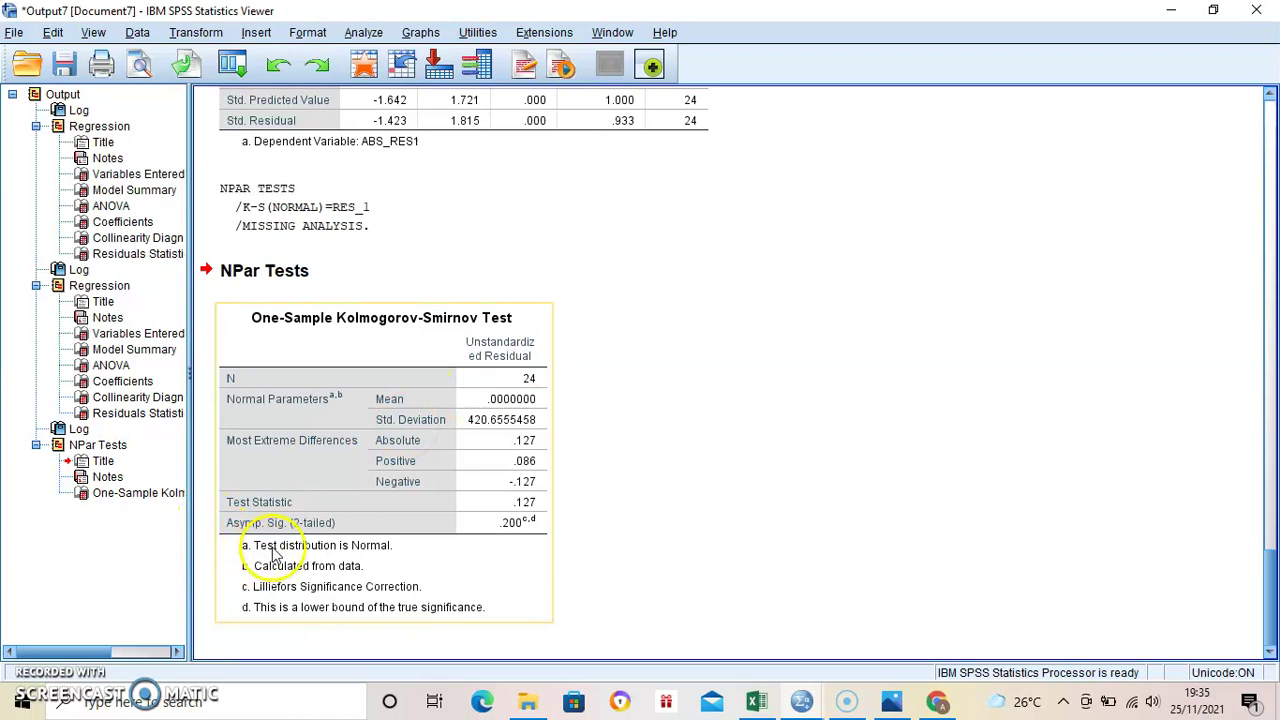
left_click(560, 540)
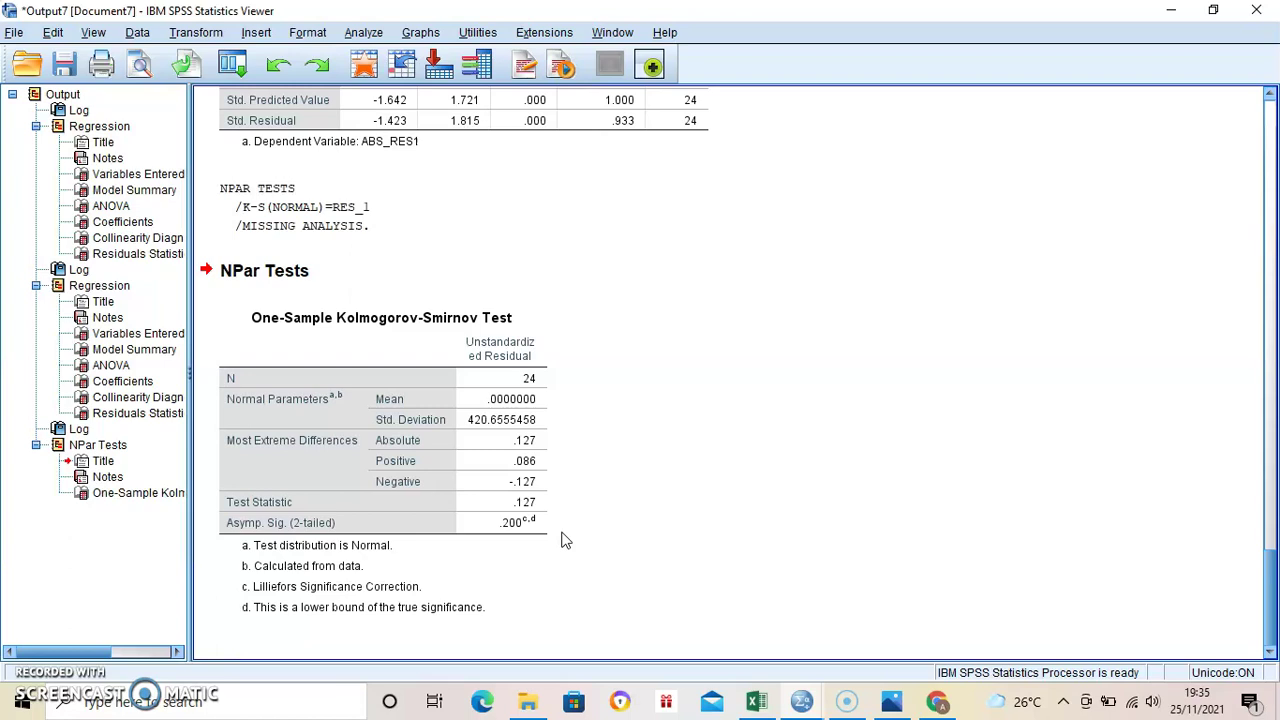
left_click(400, 550)
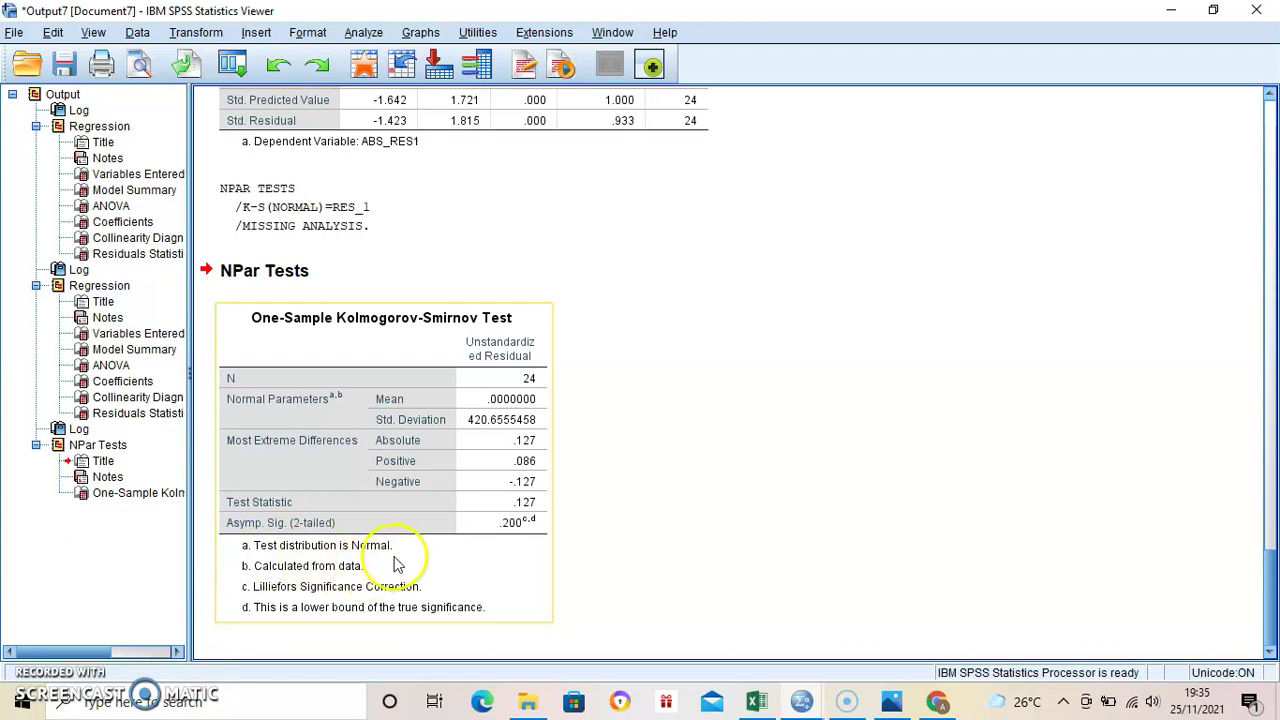
left_click(709, 461)
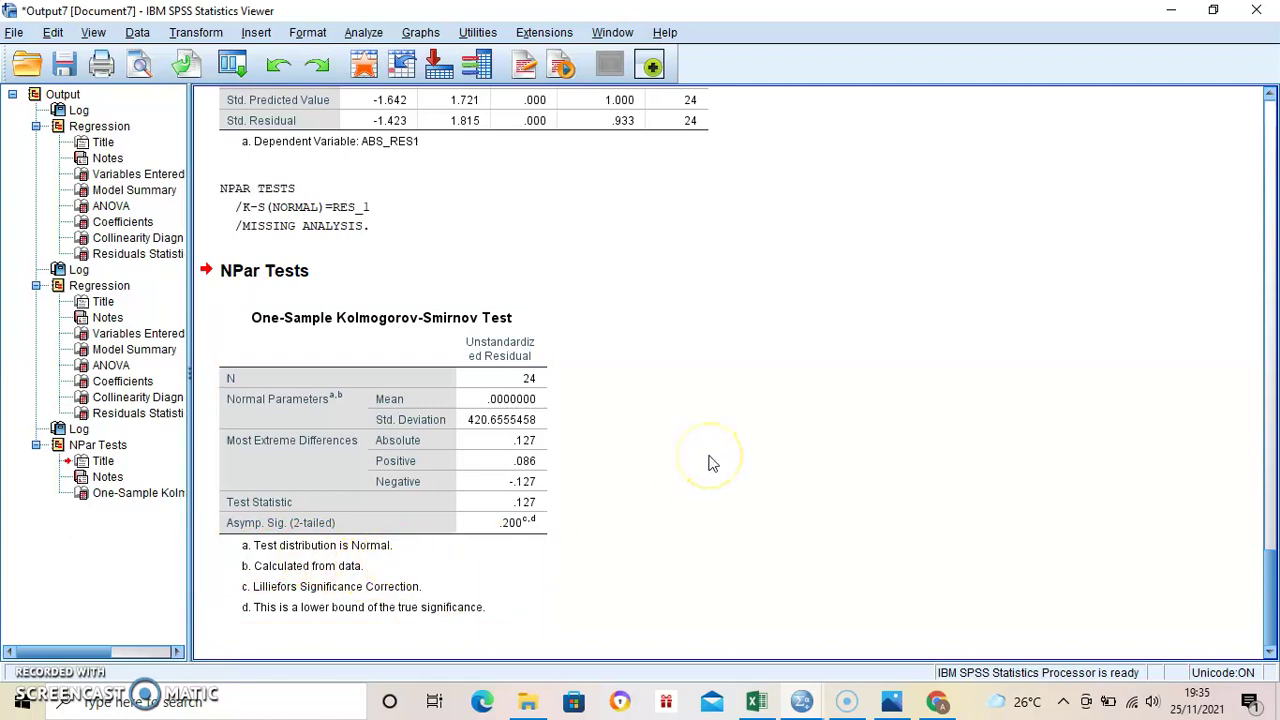